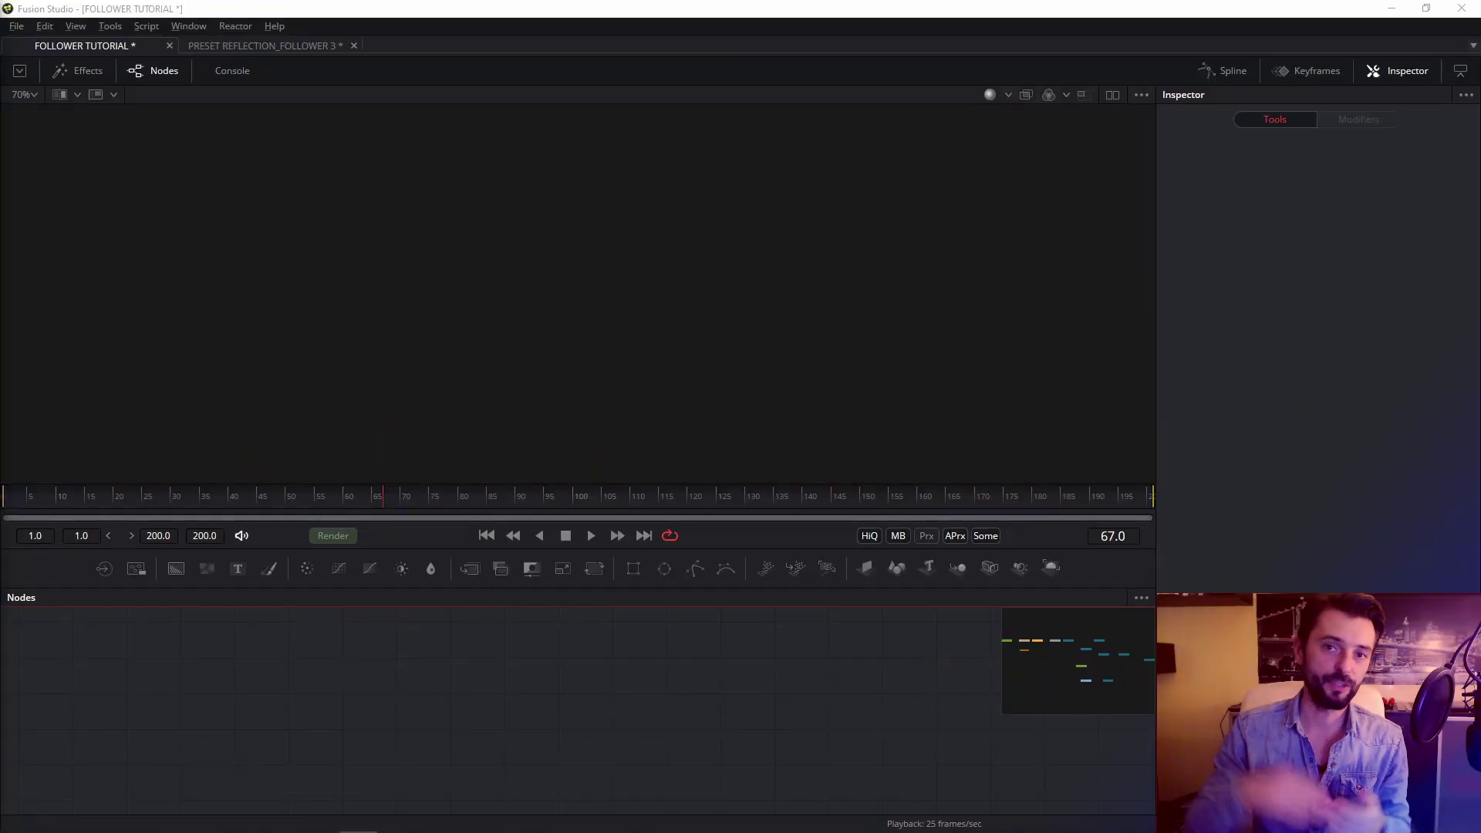
Add a Text 3D node, show it in the viewer and set its text to MOVIE
click(307, 702)
key(shift+space)
text(tex)
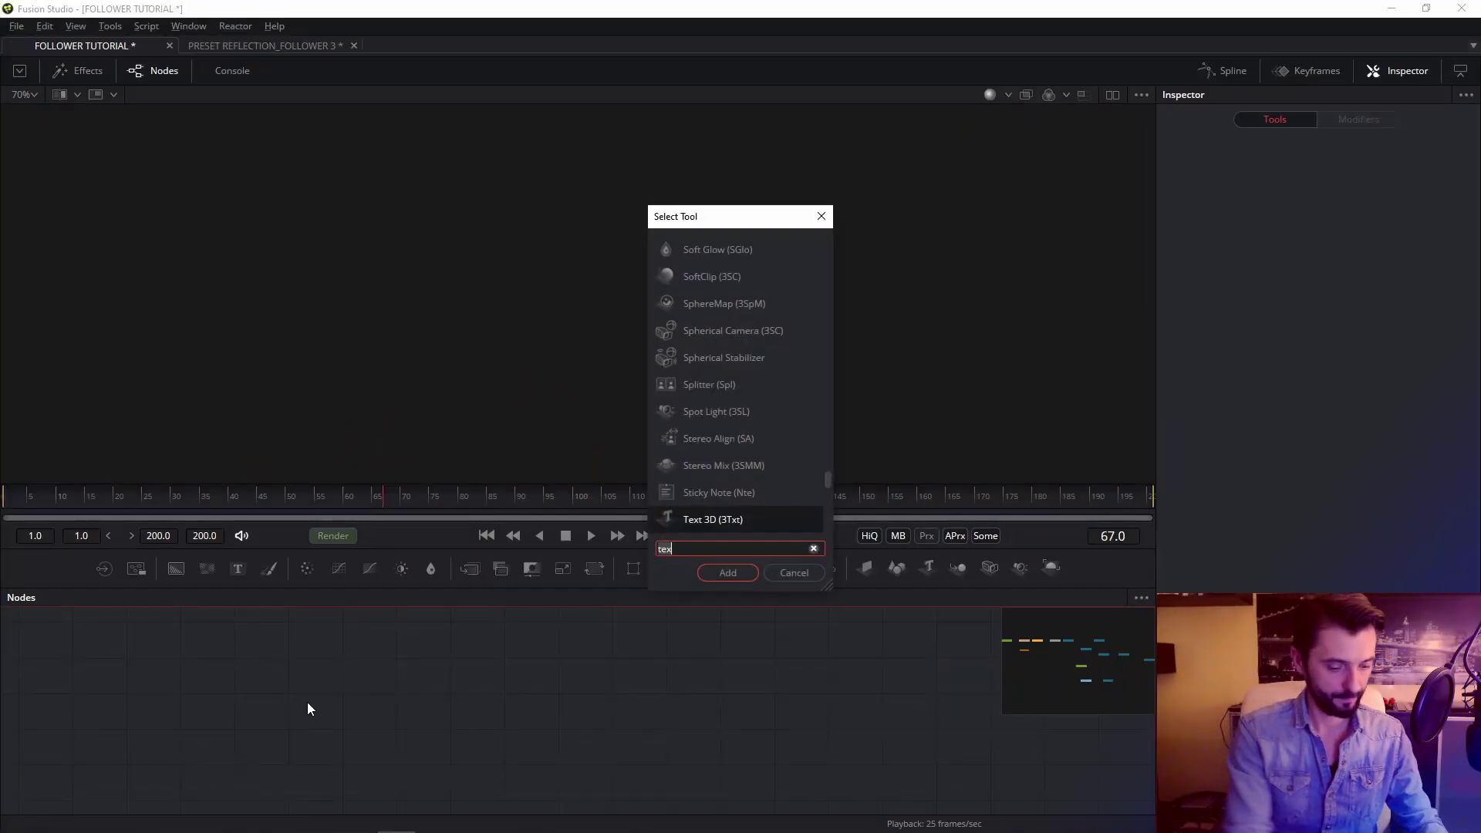
key(Return)
drag(307, 702, 331, 383)
text(MOVIE)
Set the MOVIE text's extrusion depth to 0.1
scroll(620, 271, up, 5)
click(1191, 207)
click(1202, 236)
drag(1282, 281, 1332, 282)
double_click(1410, 281)
text(0.1)
key(Return)
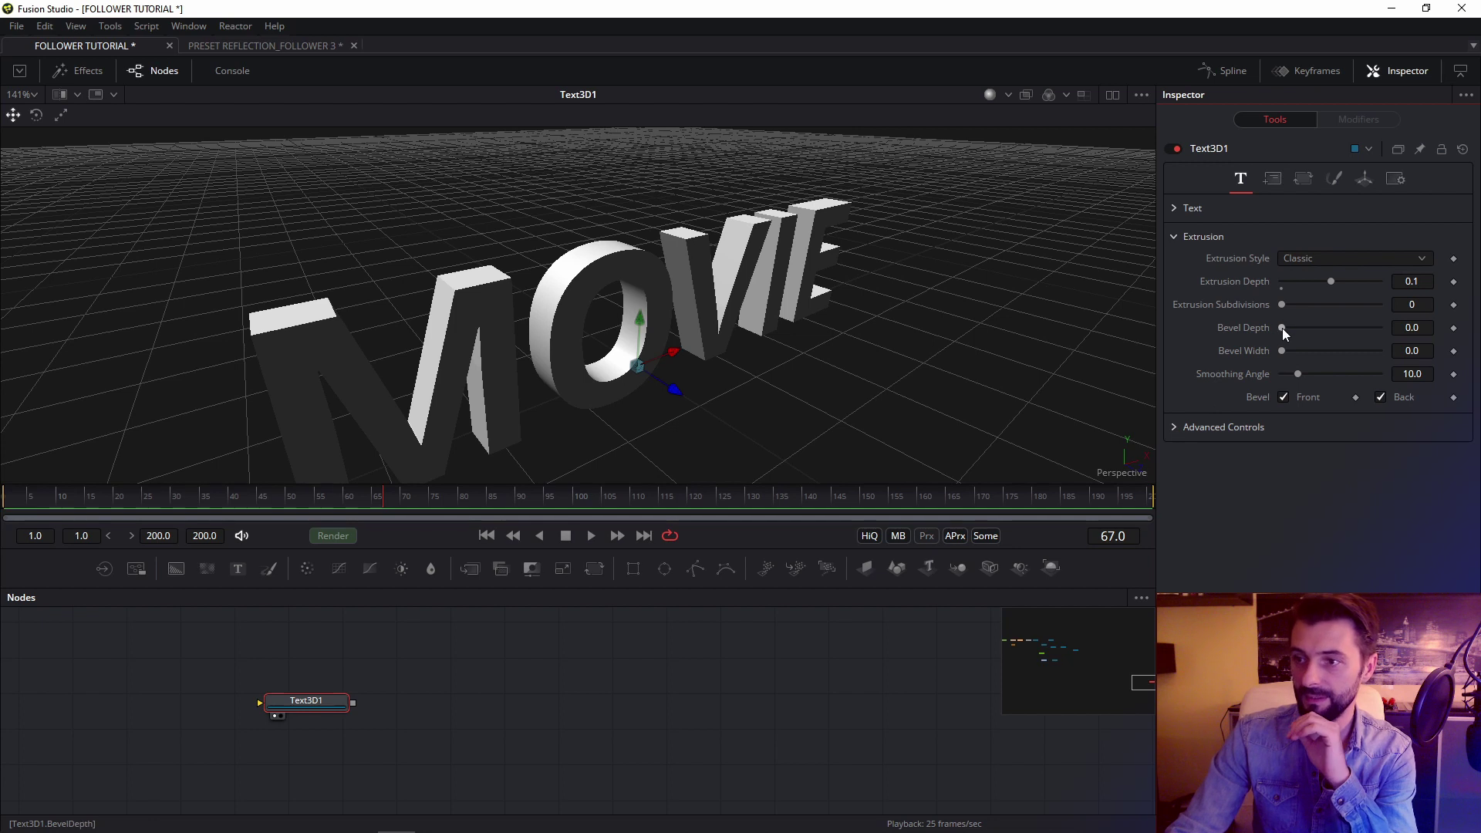
Bevel the extruded letters with a bevel depth of about 0.0189 and a bevel width of about 0.0102
drag(1281, 327, 1290, 327)
drag(1282, 350, 1293, 350)
drag(679, 301, 602, 272)
drag(1293, 351, 1291, 352)
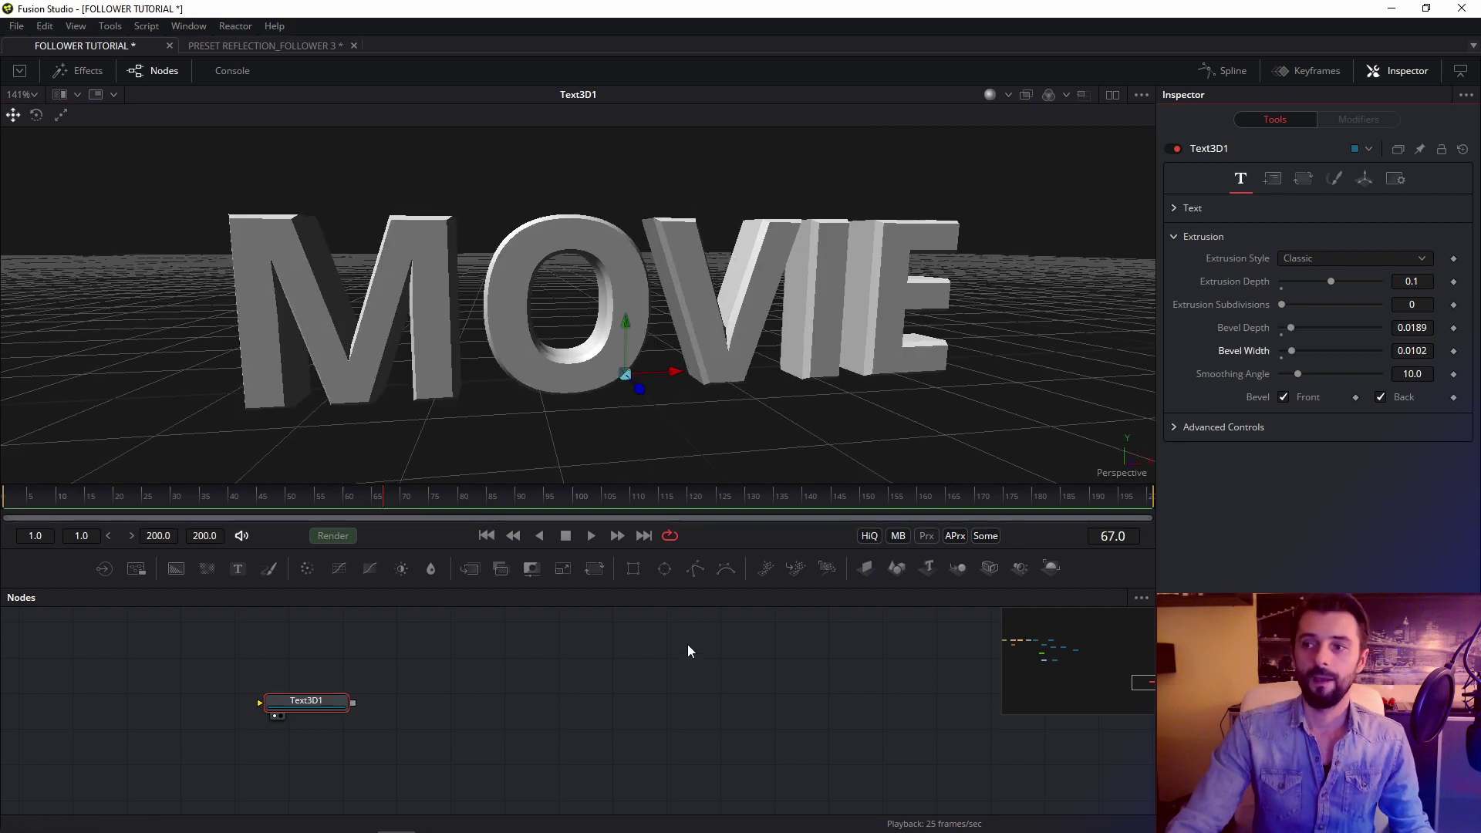
click(1172, 236)
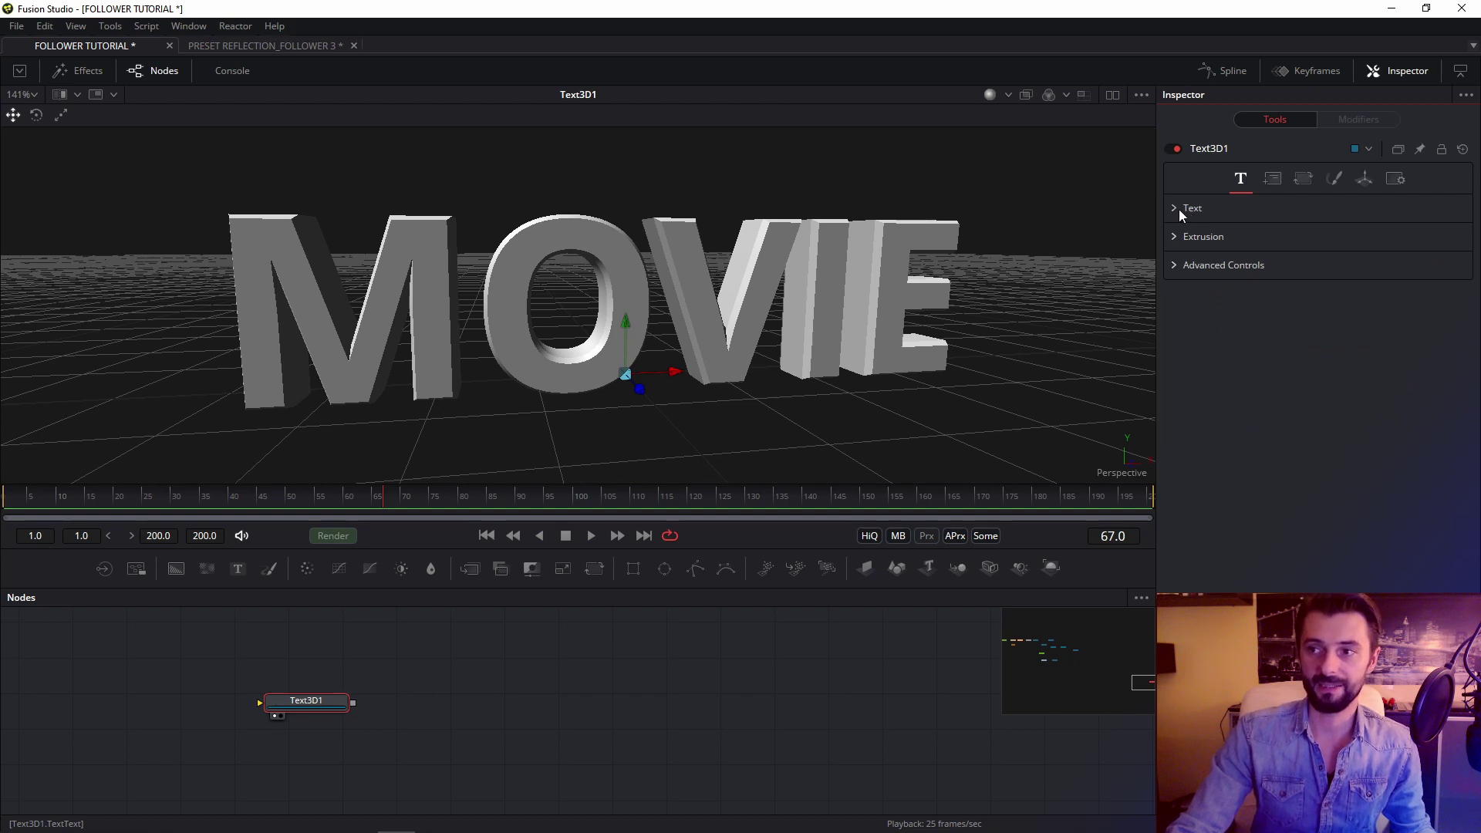
Apply a Follower modifier to the styled text of the Text 3D node and open the modifier's settings
click(1171, 208)
right_click(1337, 266)
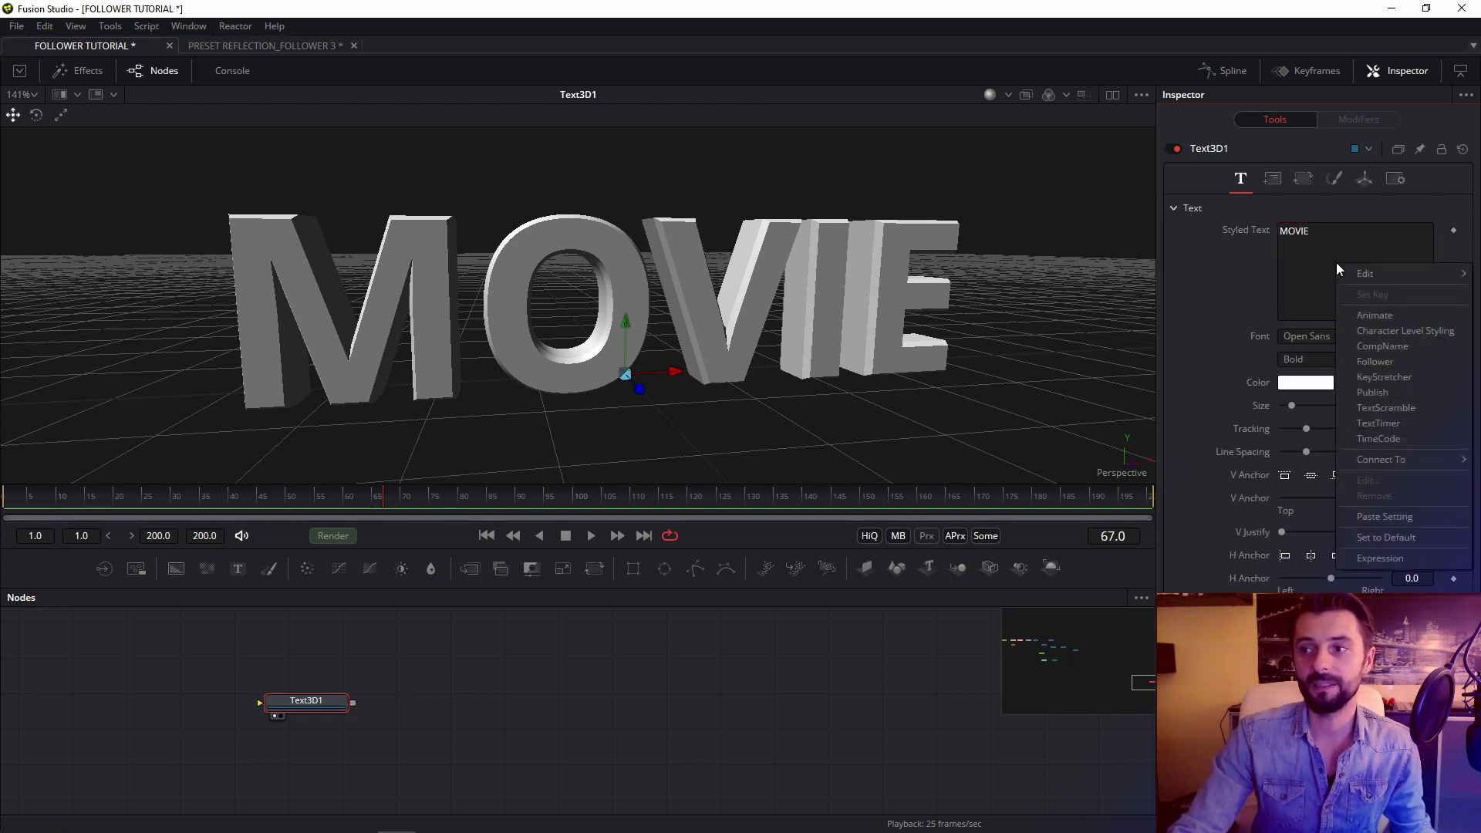
click(1375, 361)
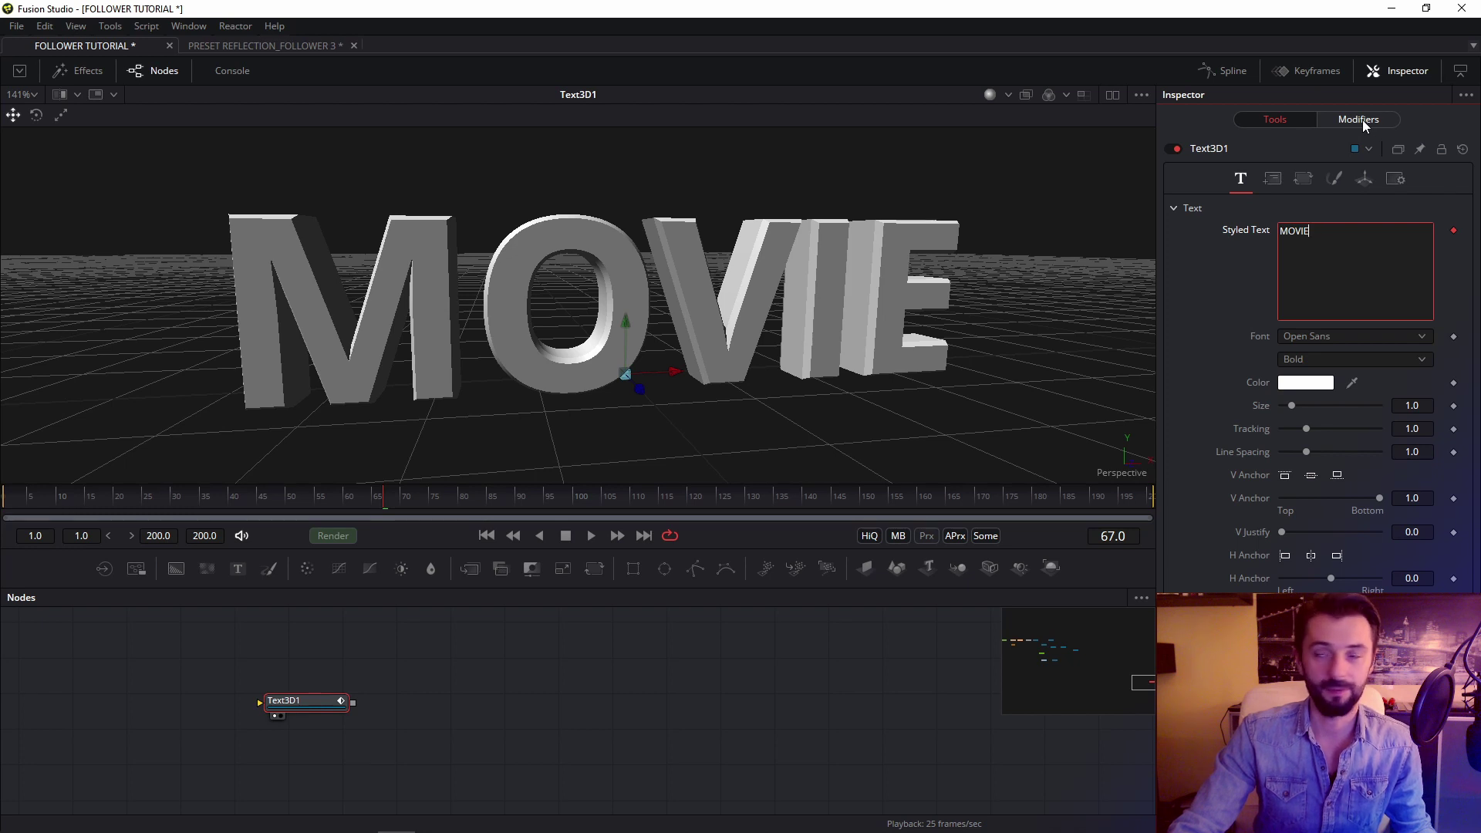
click(1356, 120)
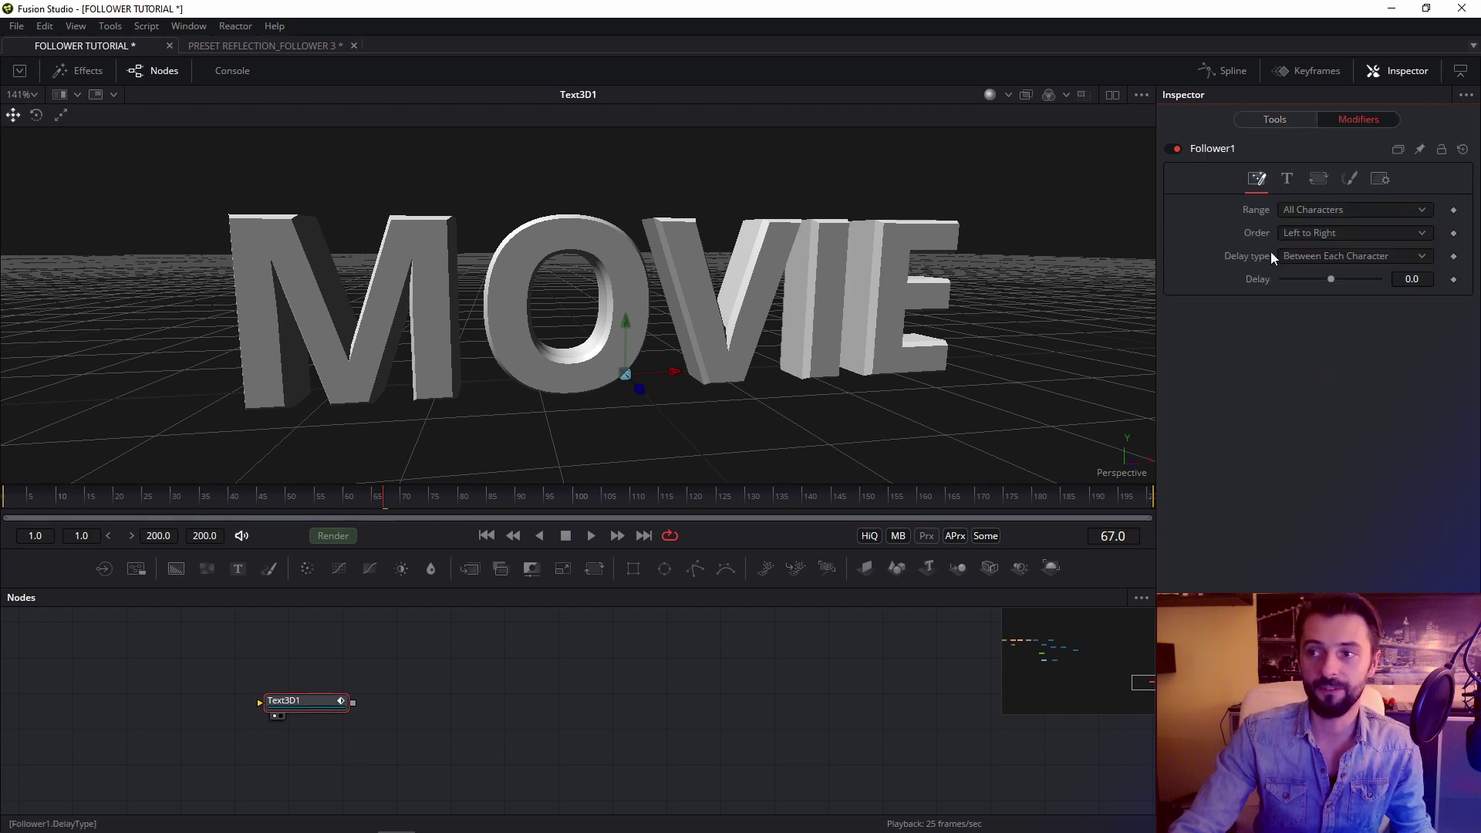
Keyframe the follower's shading Offset Z and Y rotation at 0 on frame 75
click(1348, 179)
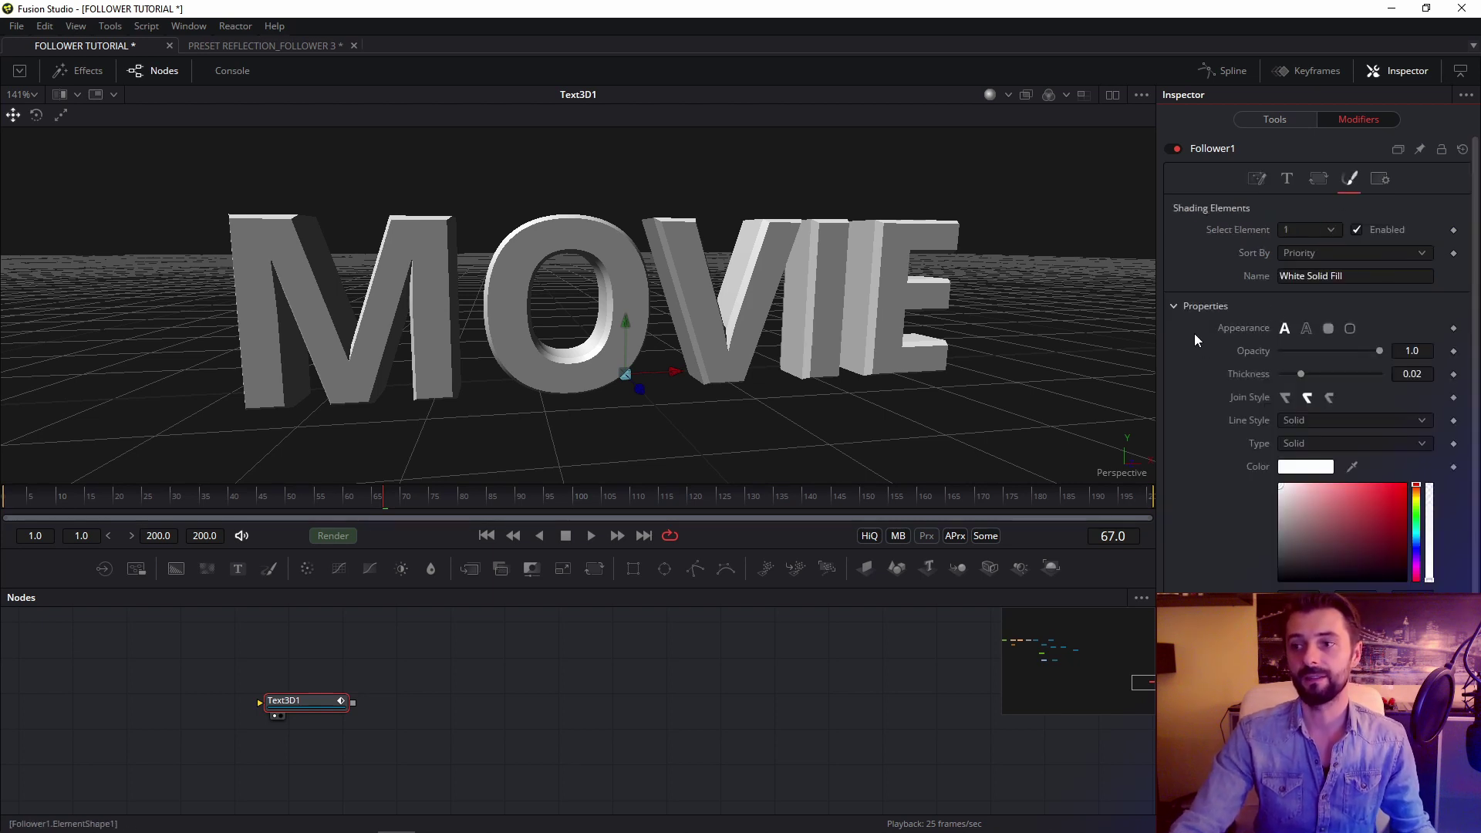
click(1175, 306)
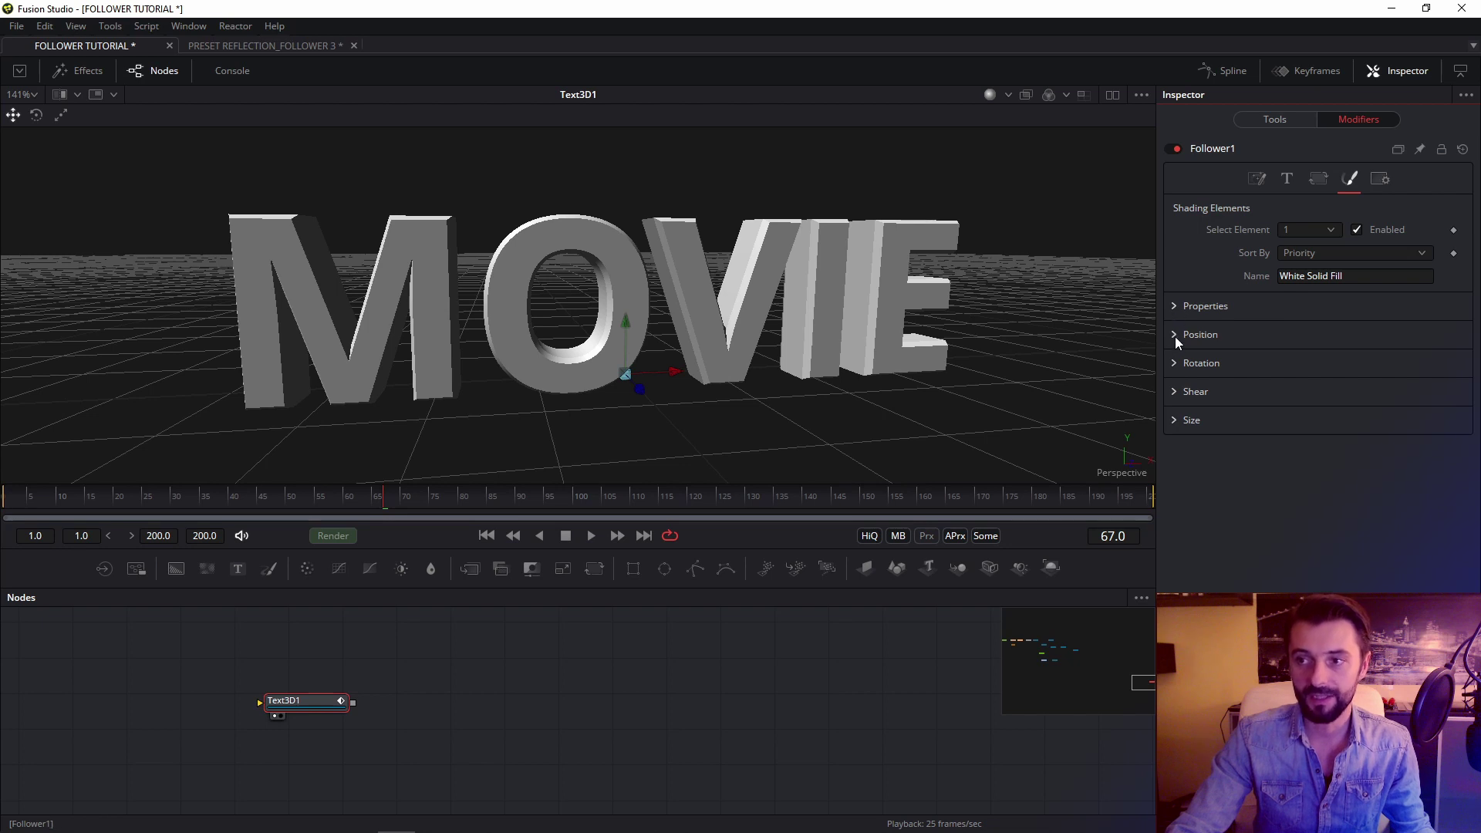
click(1174, 335)
click(1174, 490)
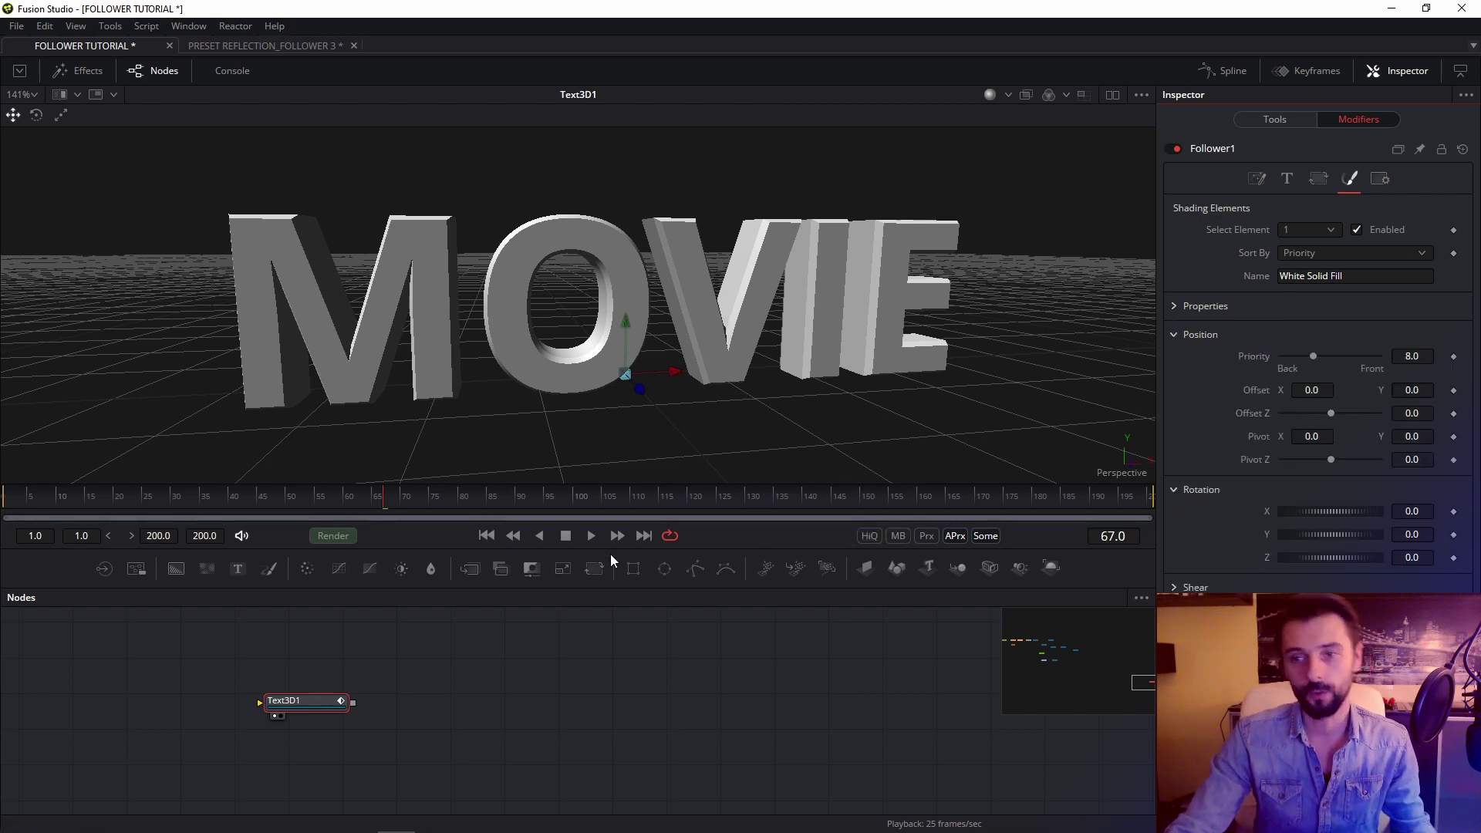
click(1131, 537)
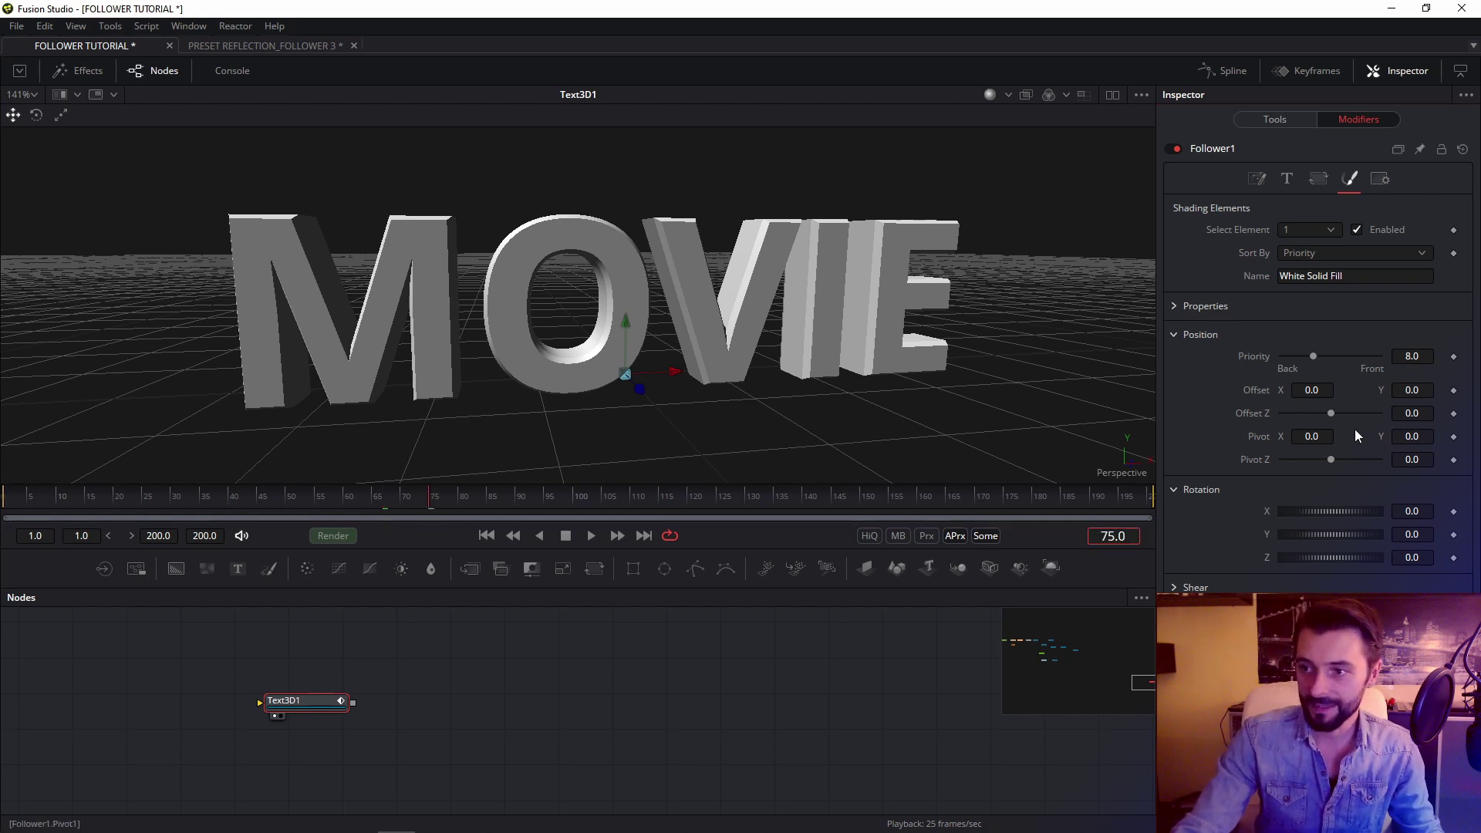
click(1453, 414)
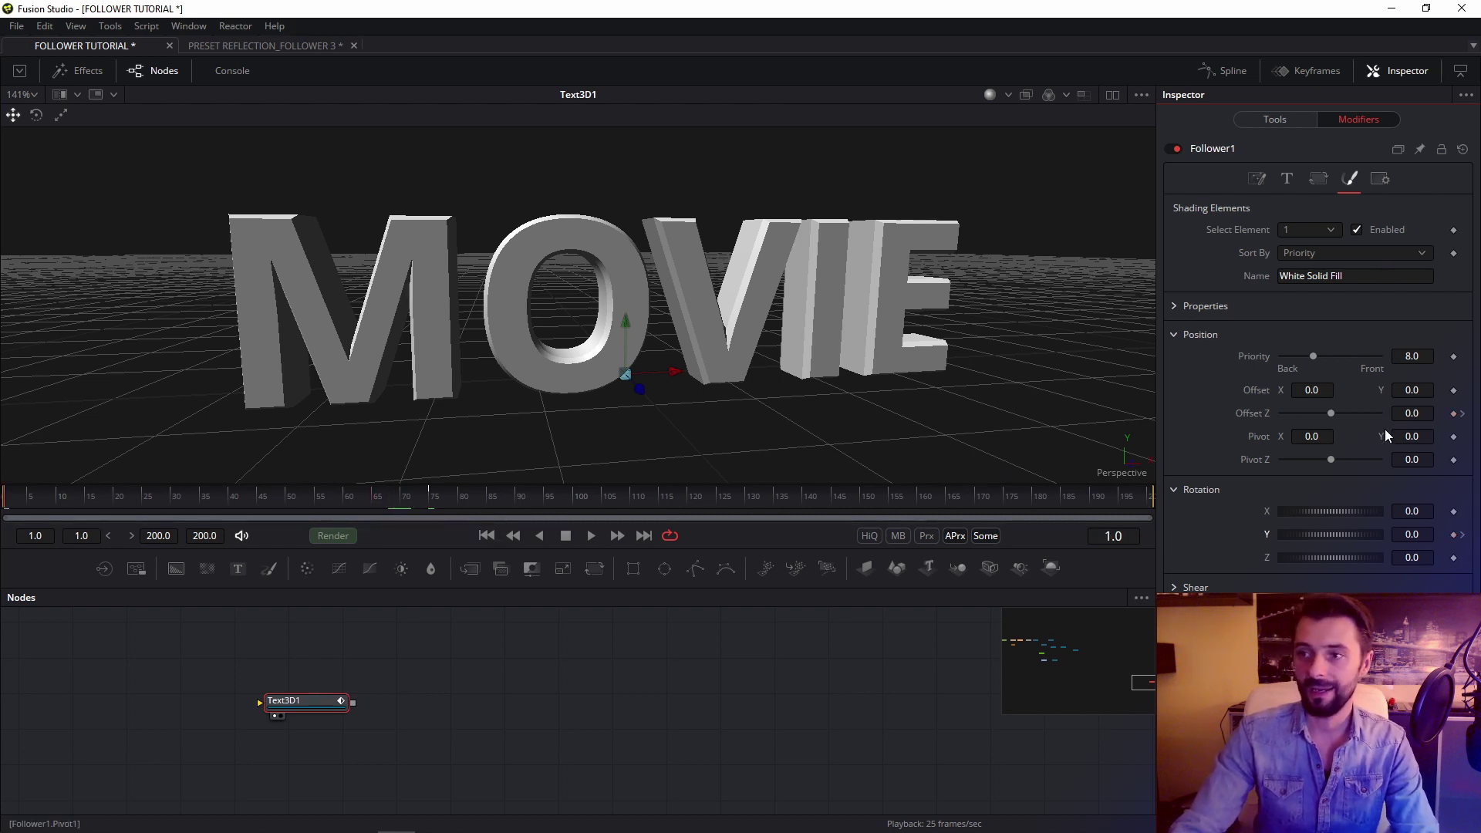
On frame 1, set the follower's Offset Z to 0.5 and Y rotation to 90, and preview the letter animation
drag(1332, 417, 1437, 417)
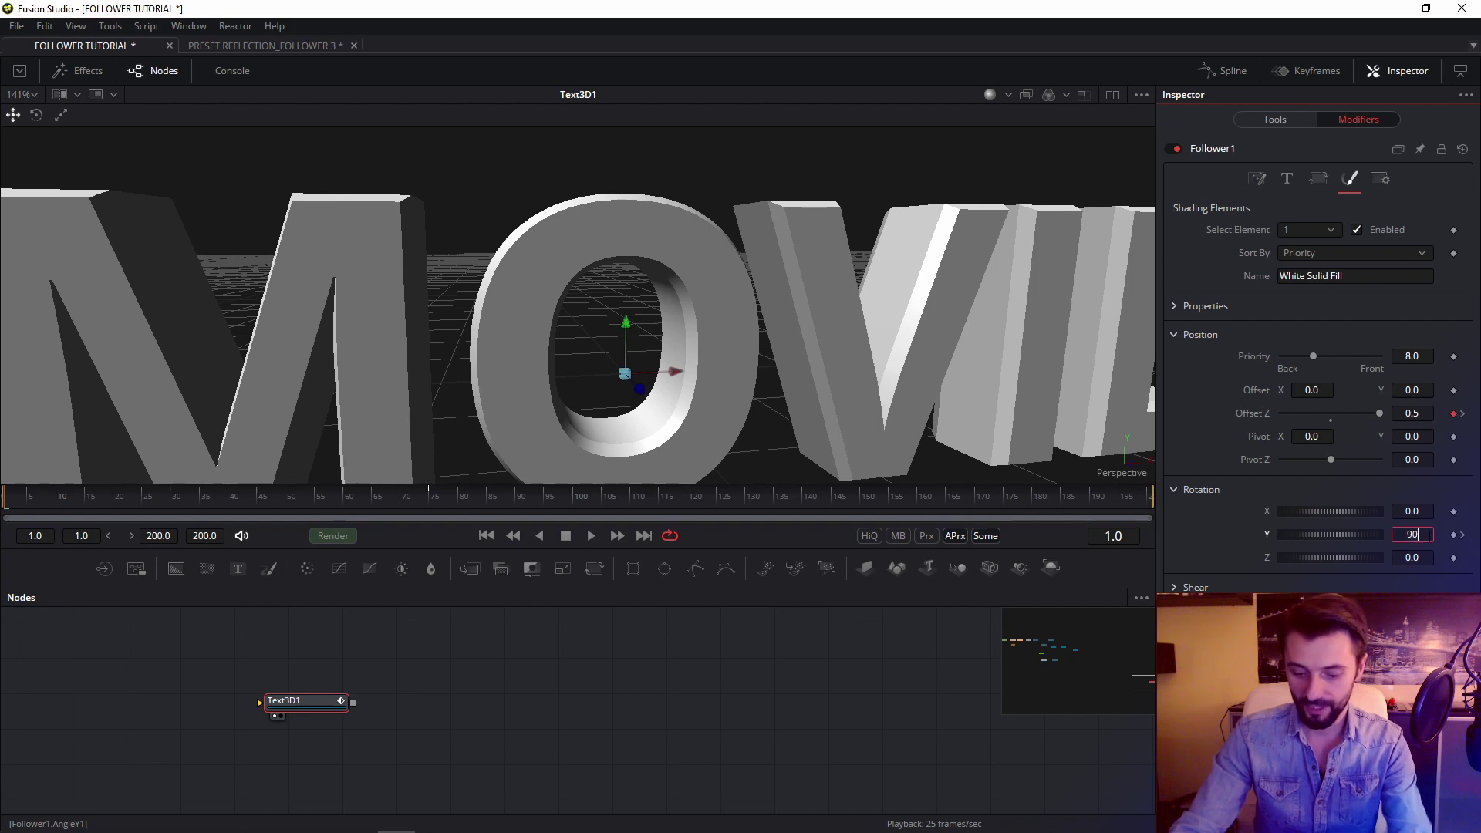
text(90)
key(Return)
scroll(663, 273, down, 3)
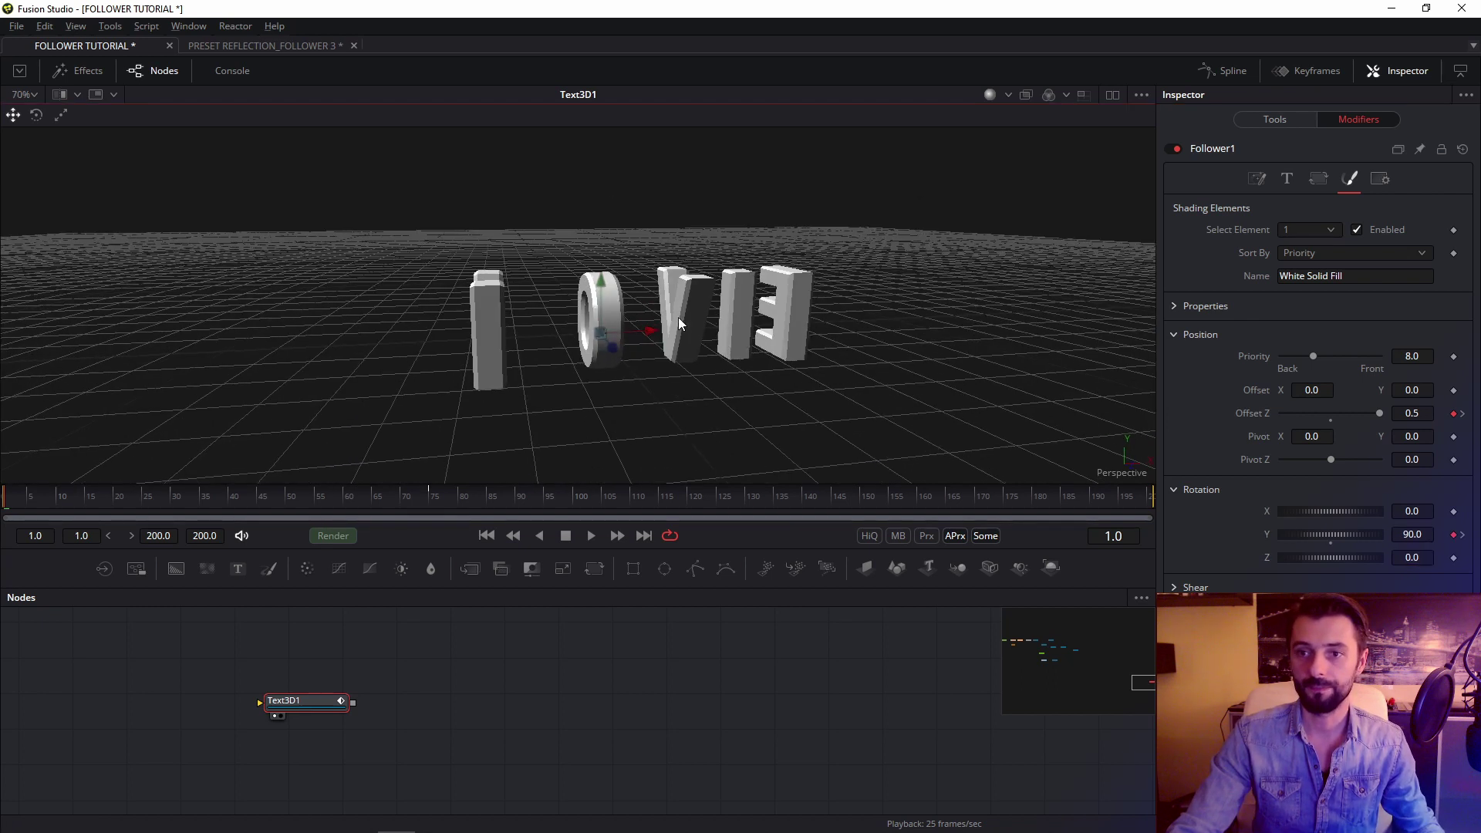
click(590, 535)
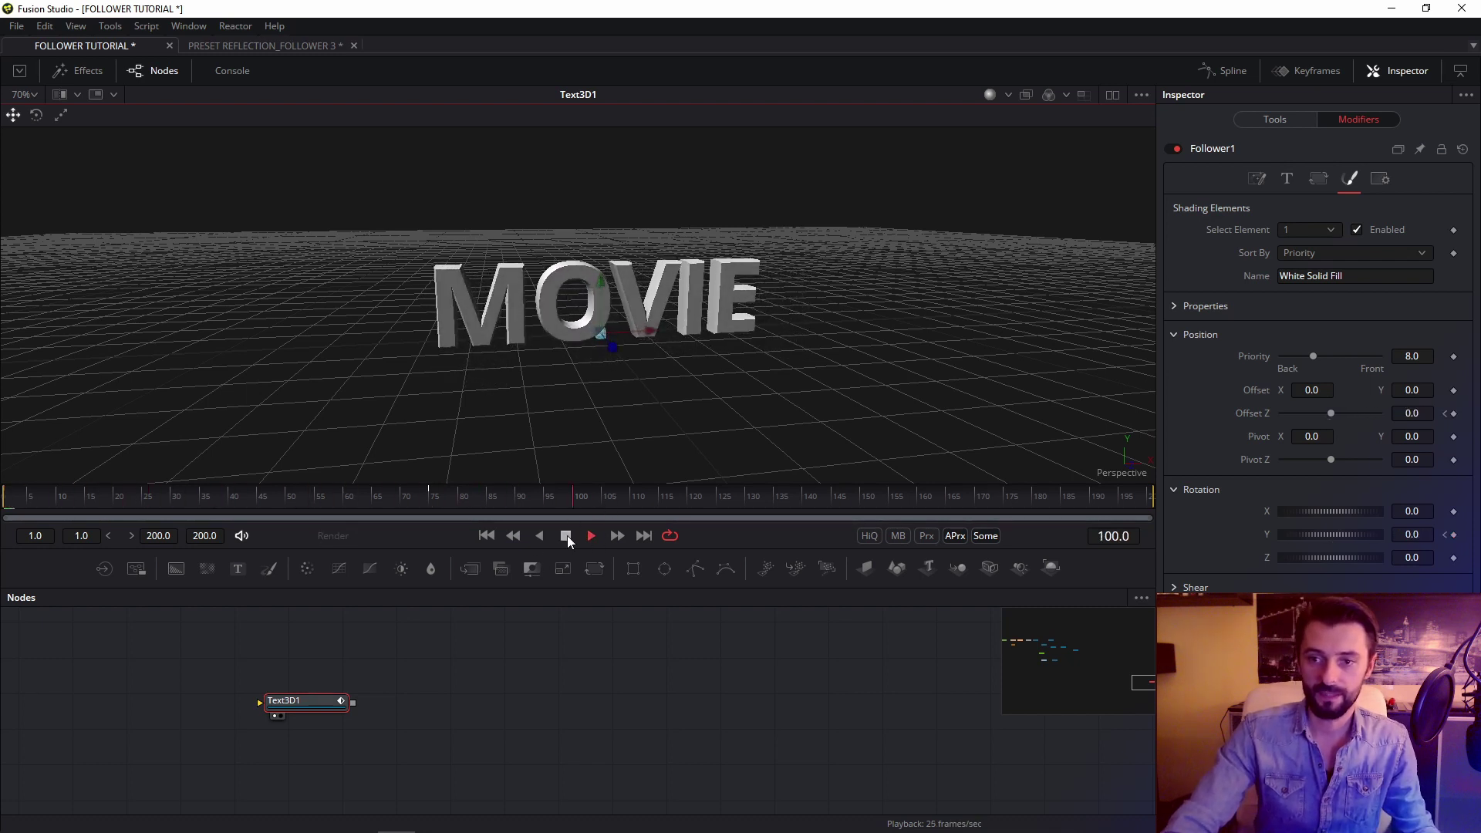
click(534, 534)
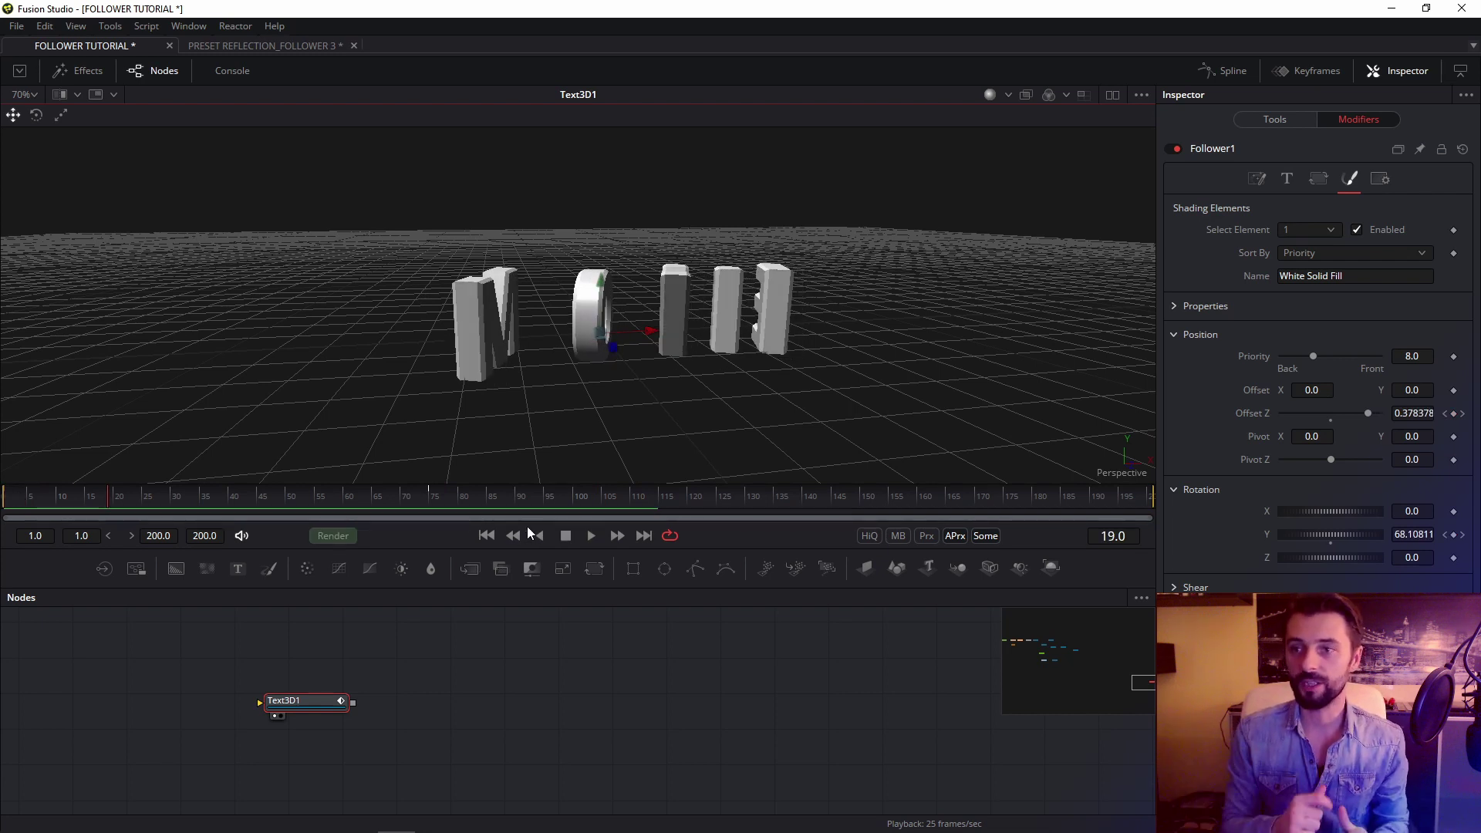
Set the follower's delay between each character to 5
click(1255, 178)
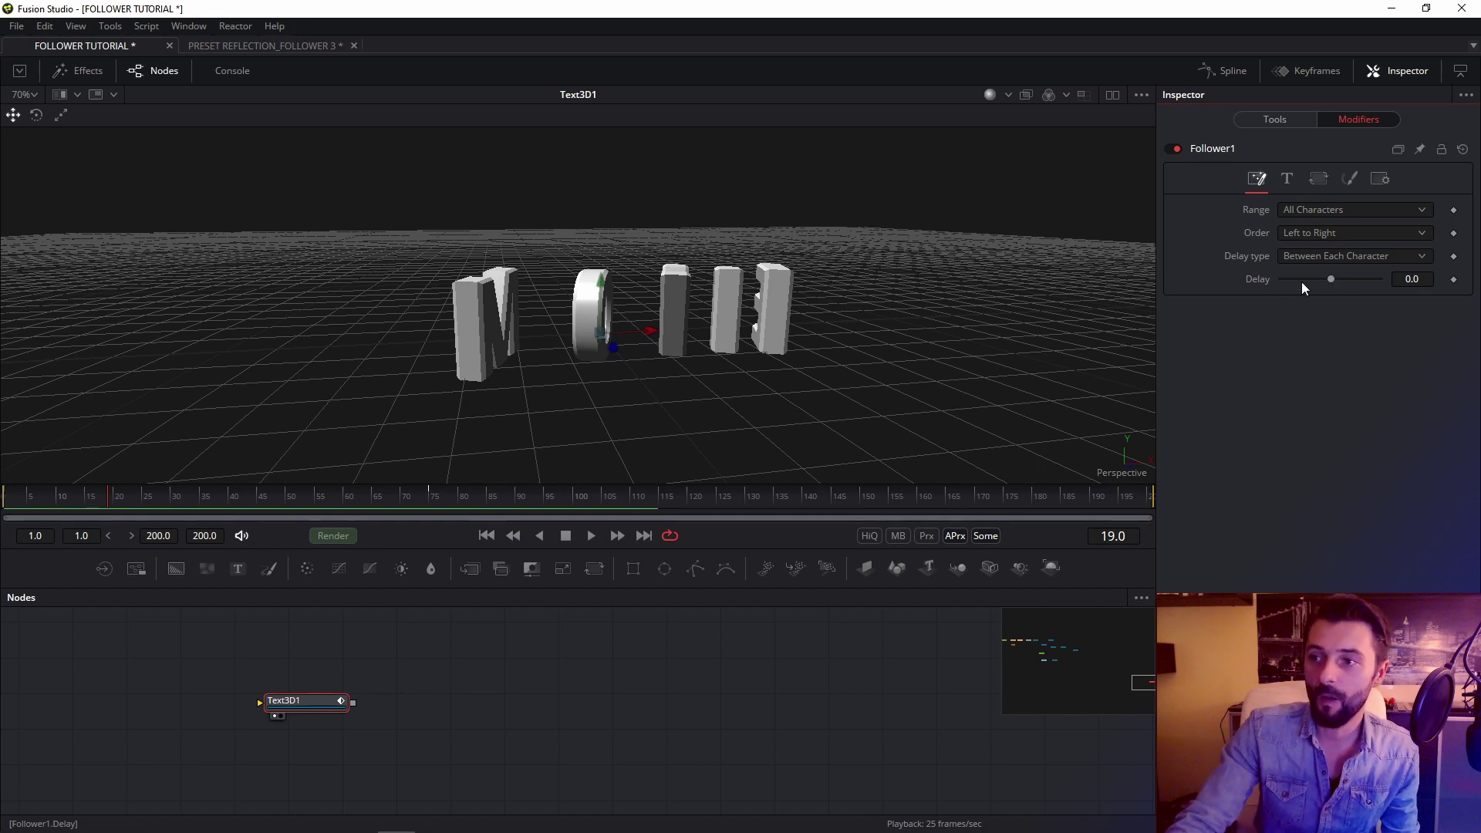
drag(1330, 279, 1358, 280)
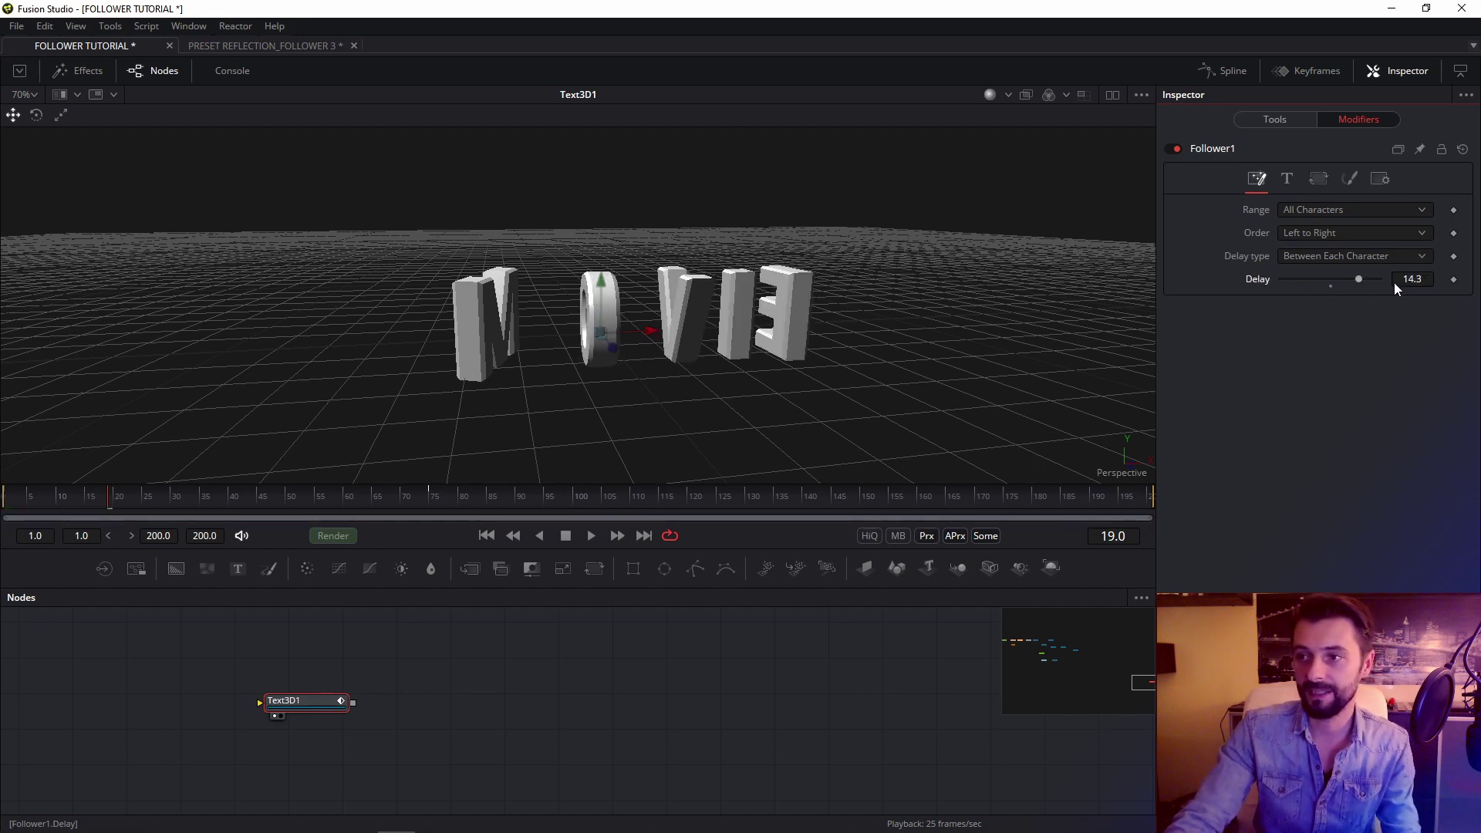
key(BackSpace)
key(BackSpace)
key(BackSpace)
key(BackSpace)
text(5)
click(851, 629)
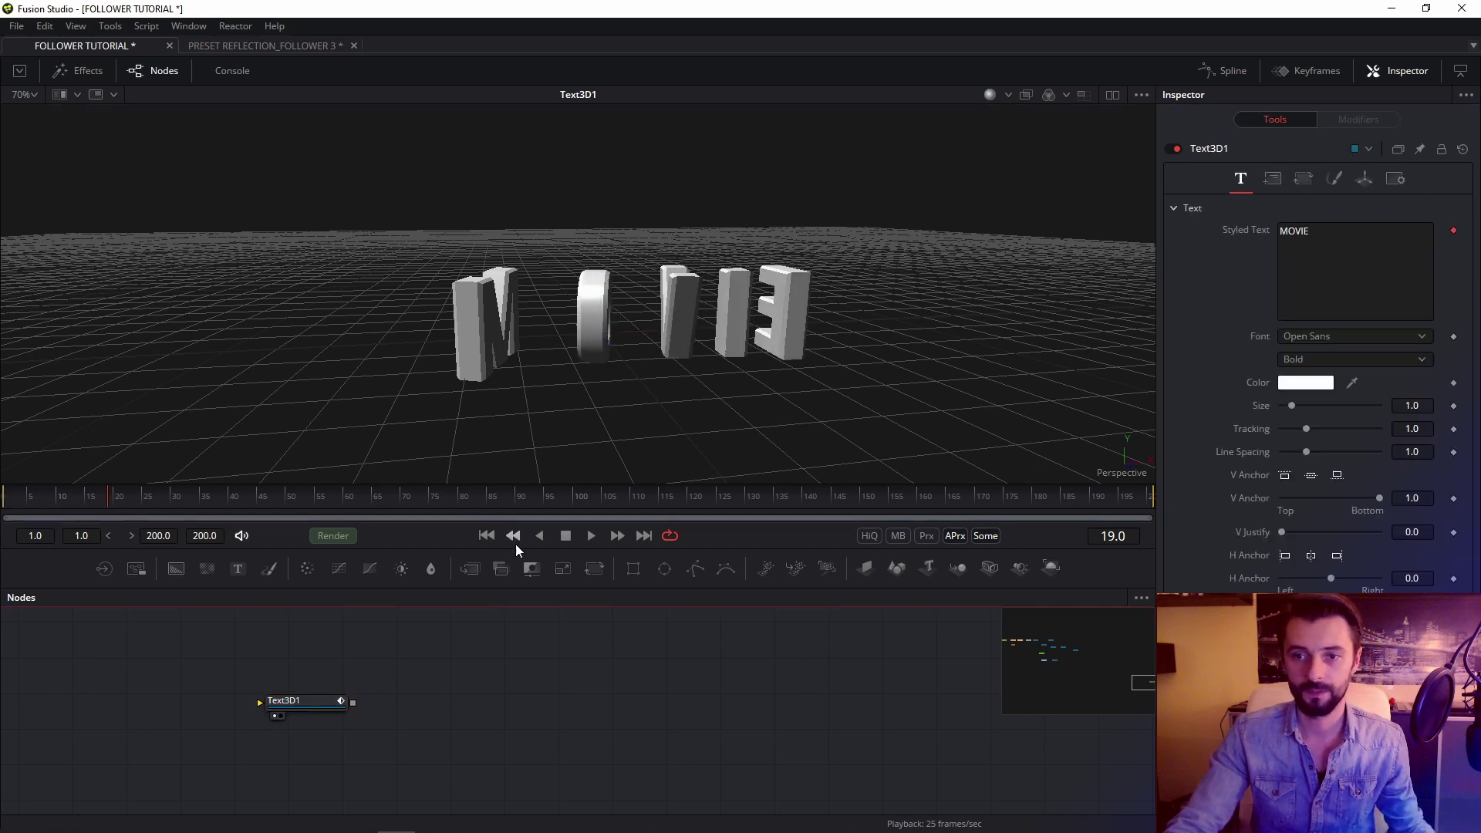
Play the animation from the start and examine the staggered letters from a closer, different angle
click(485, 535)
click(591, 536)
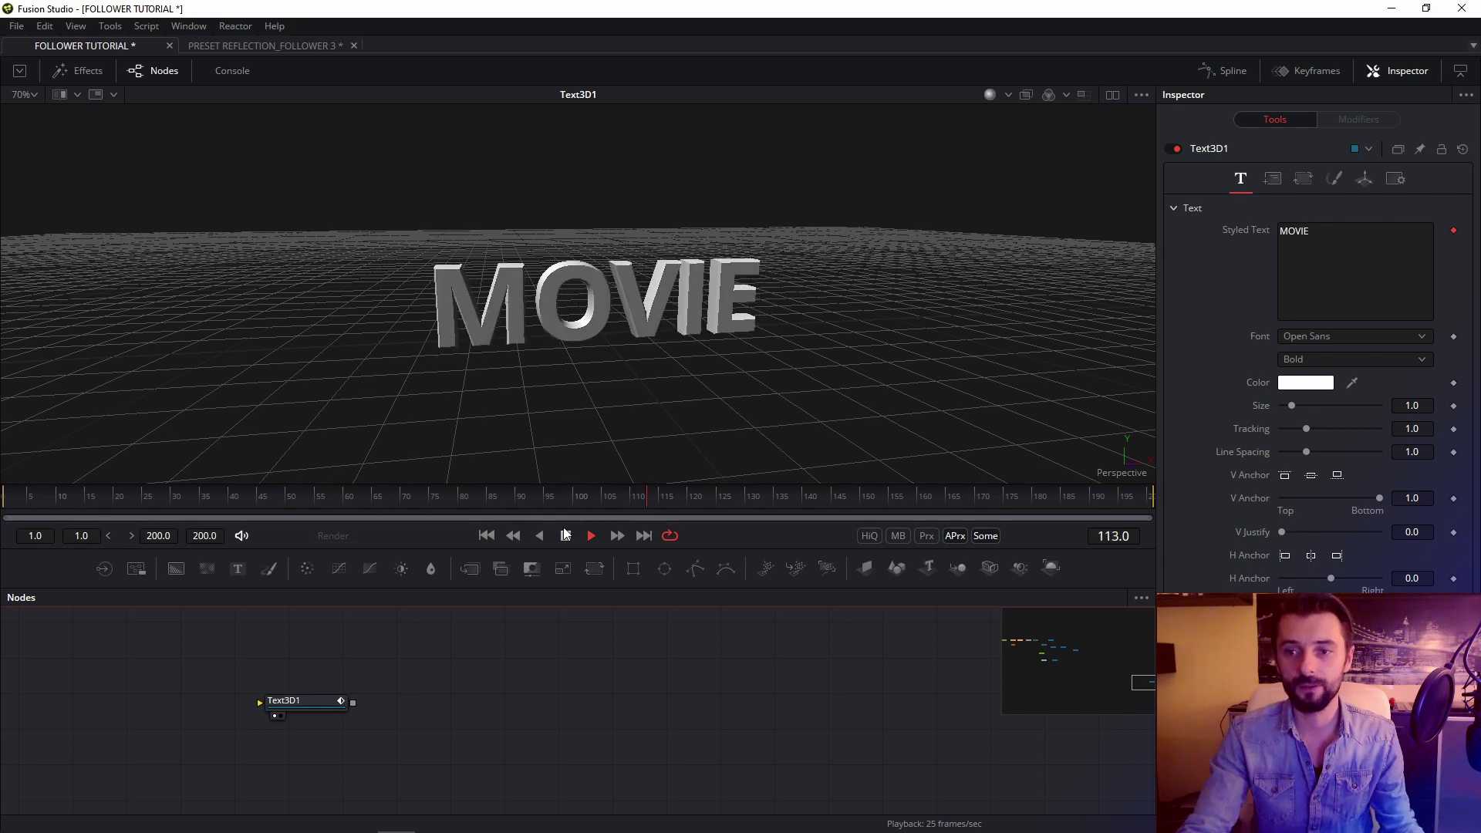
scroll(594, 377, up, 3)
drag(595, 374, 679, 330)
click(486, 535)
click(590, 536)
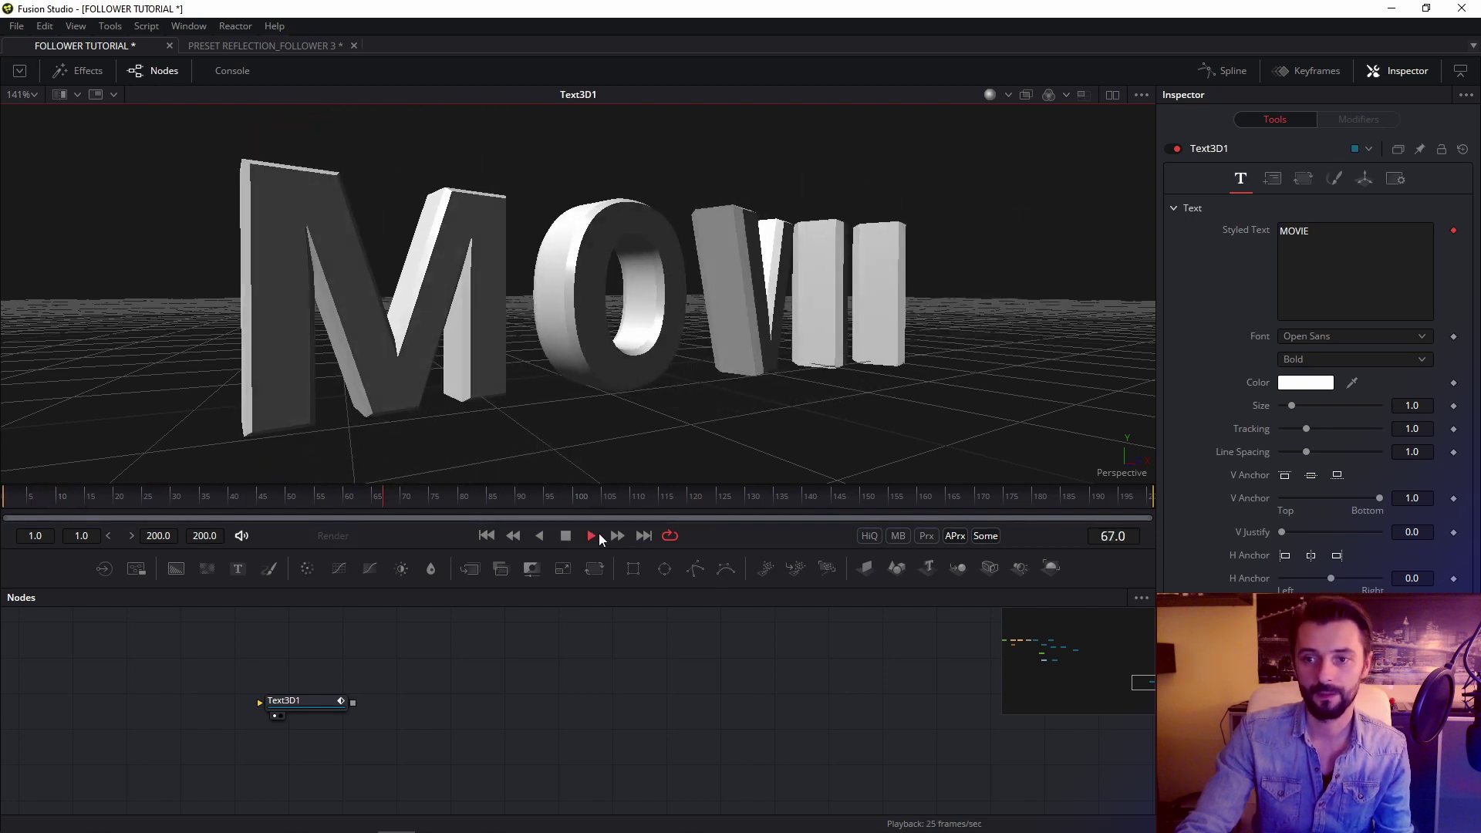
click(564, 535)
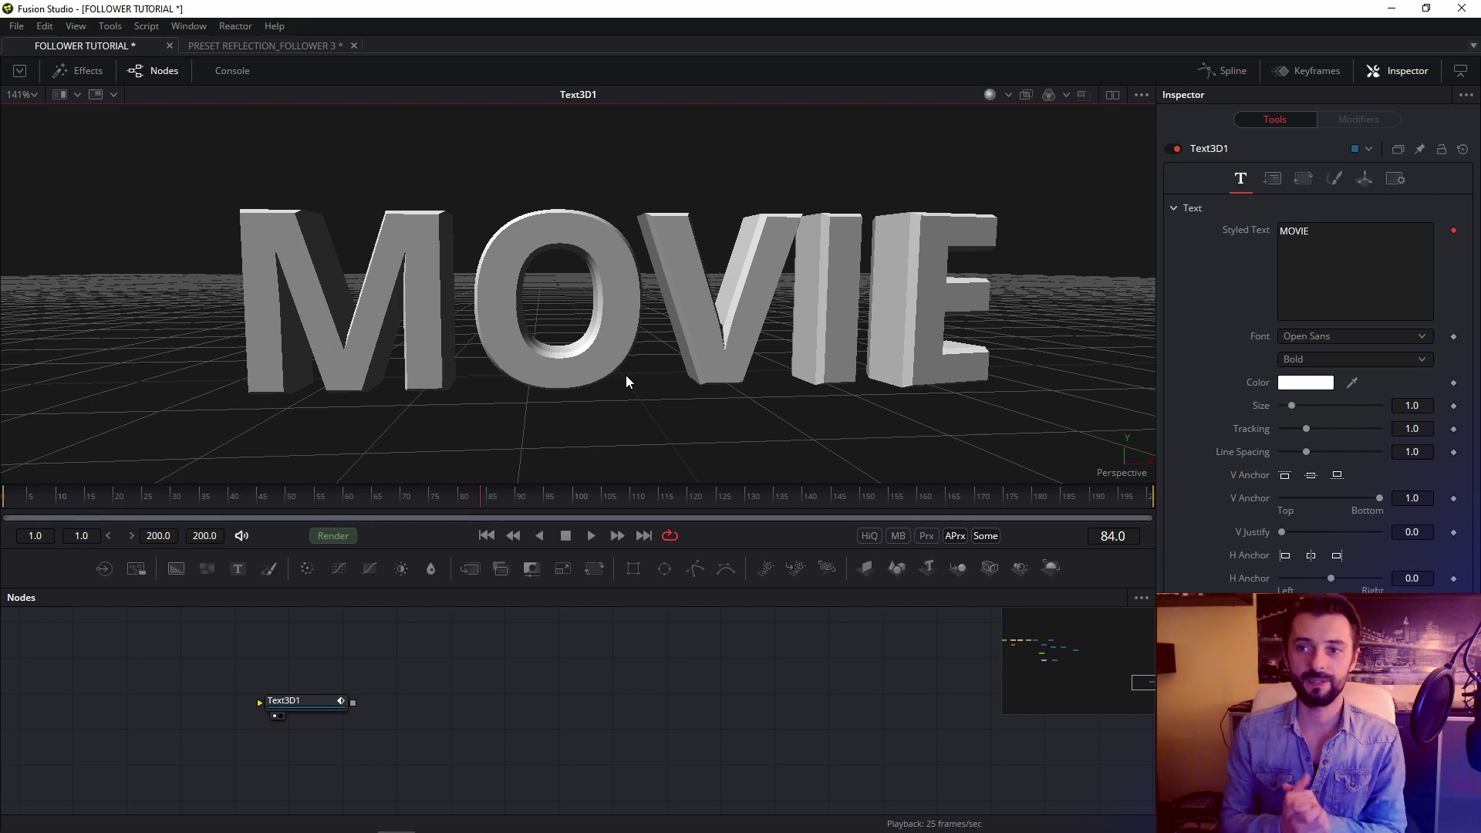
Add a Merge 3D node fed by the Text 3D node and space the two nodes apart
drag(299, 703, 372, 710)
key(shift+space)
text(mer)
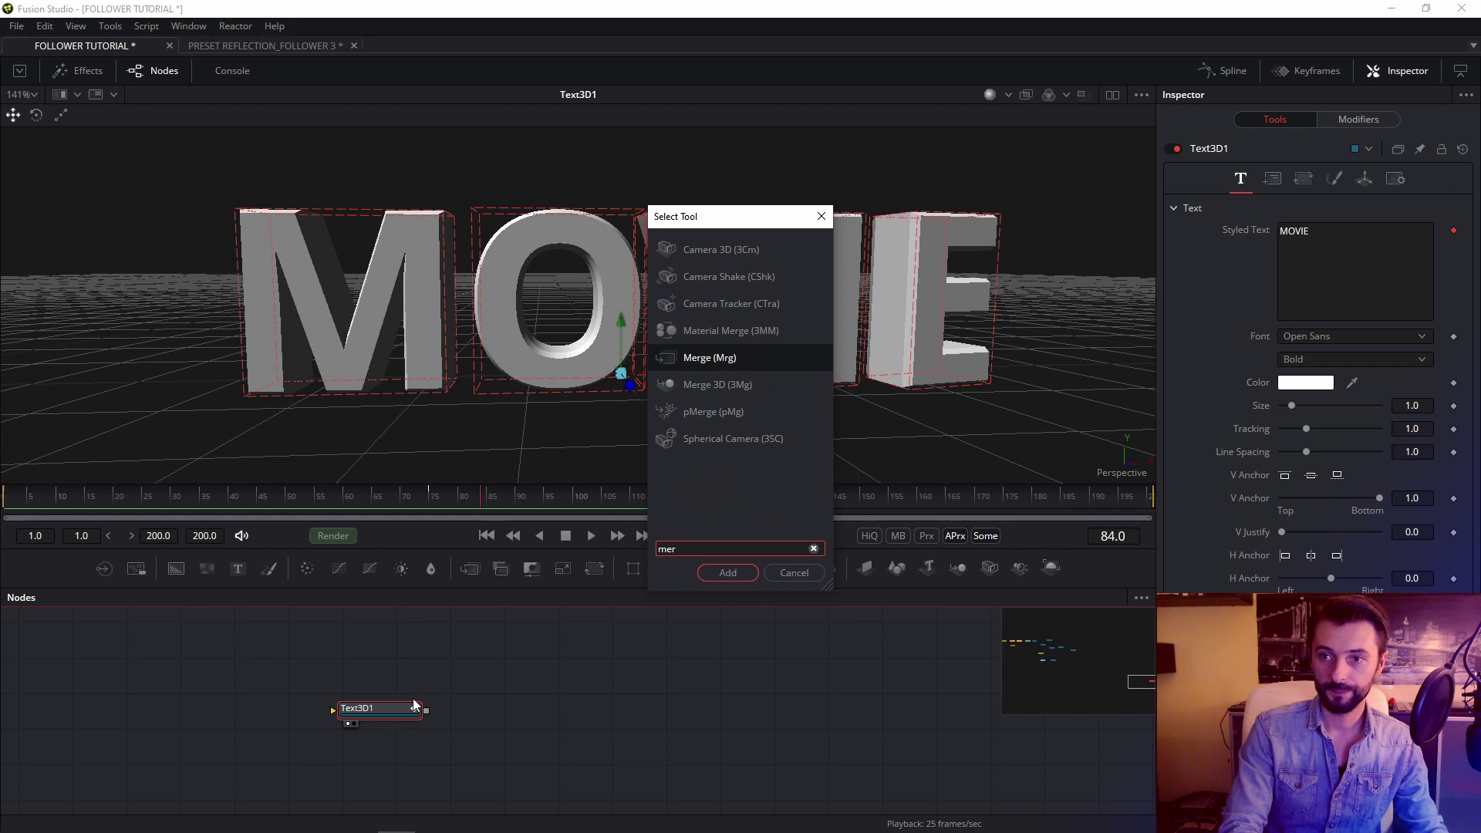
key(Down)
key(Return)
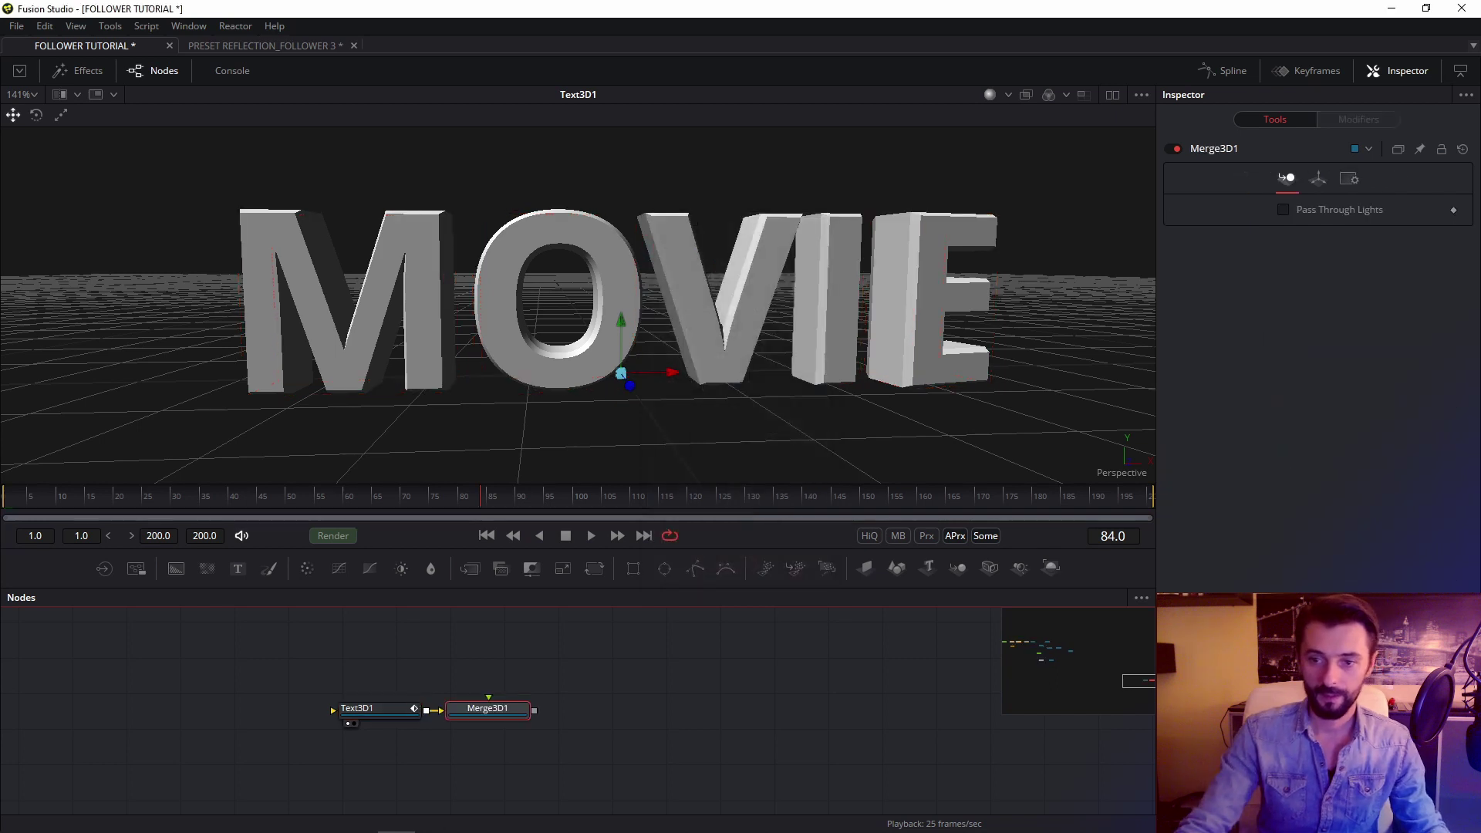
drag(498, 710, 569, 714)
drag(594, 685, 526, 708)
Add a Point Light node, connect it to the Merge 3D node and show the merged scene in the viewer
click(557, 694)
key(ctrl+space)
text(mer)
key(BackSpace)
key(BackSpace)
key(BackSpace)
text(poi)
key(Down)
key(Up)
key(Return)
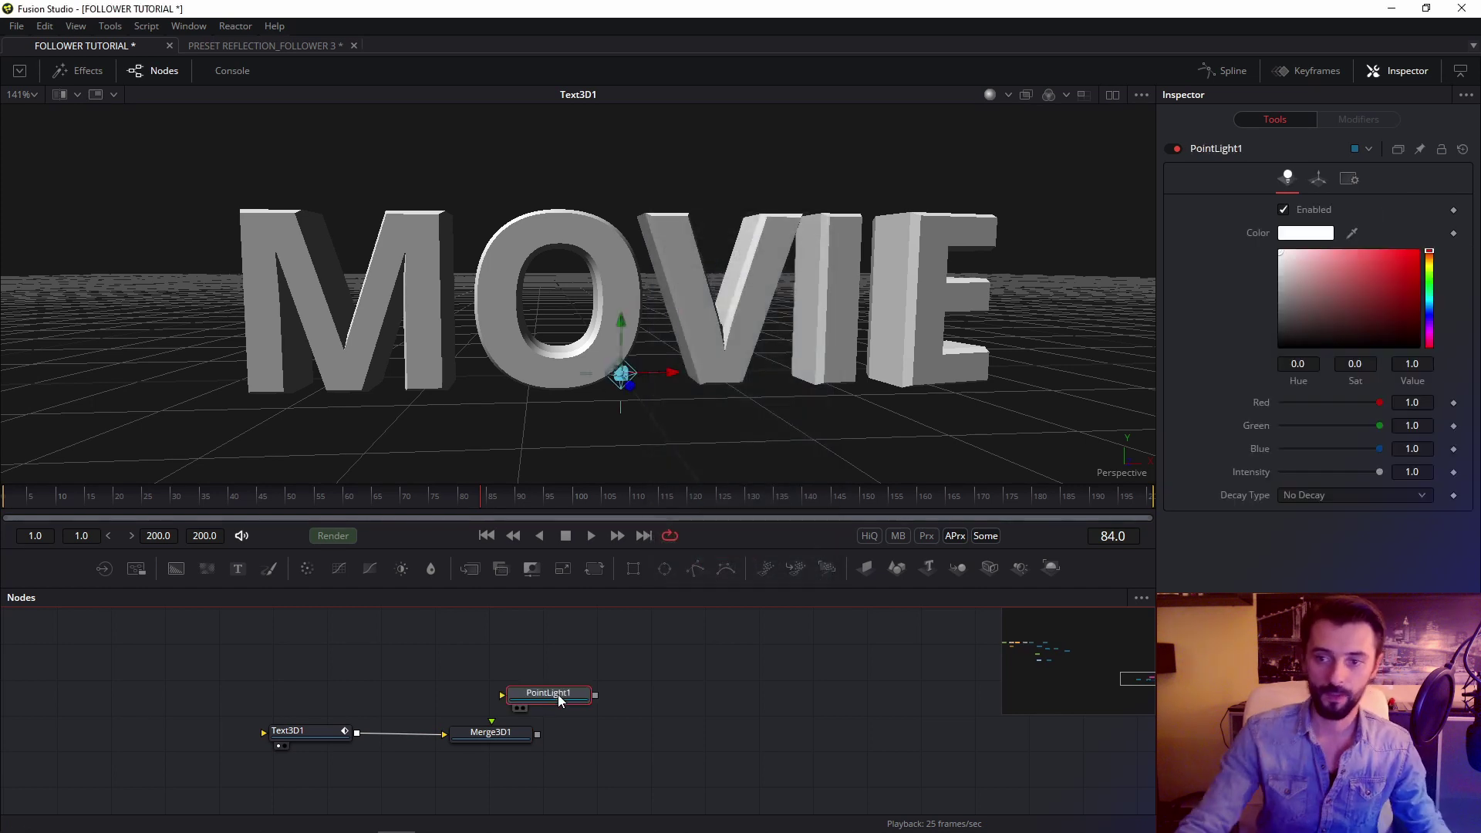
drag(571, 695, 728, 428)
drag(853, 313, 637, 403)
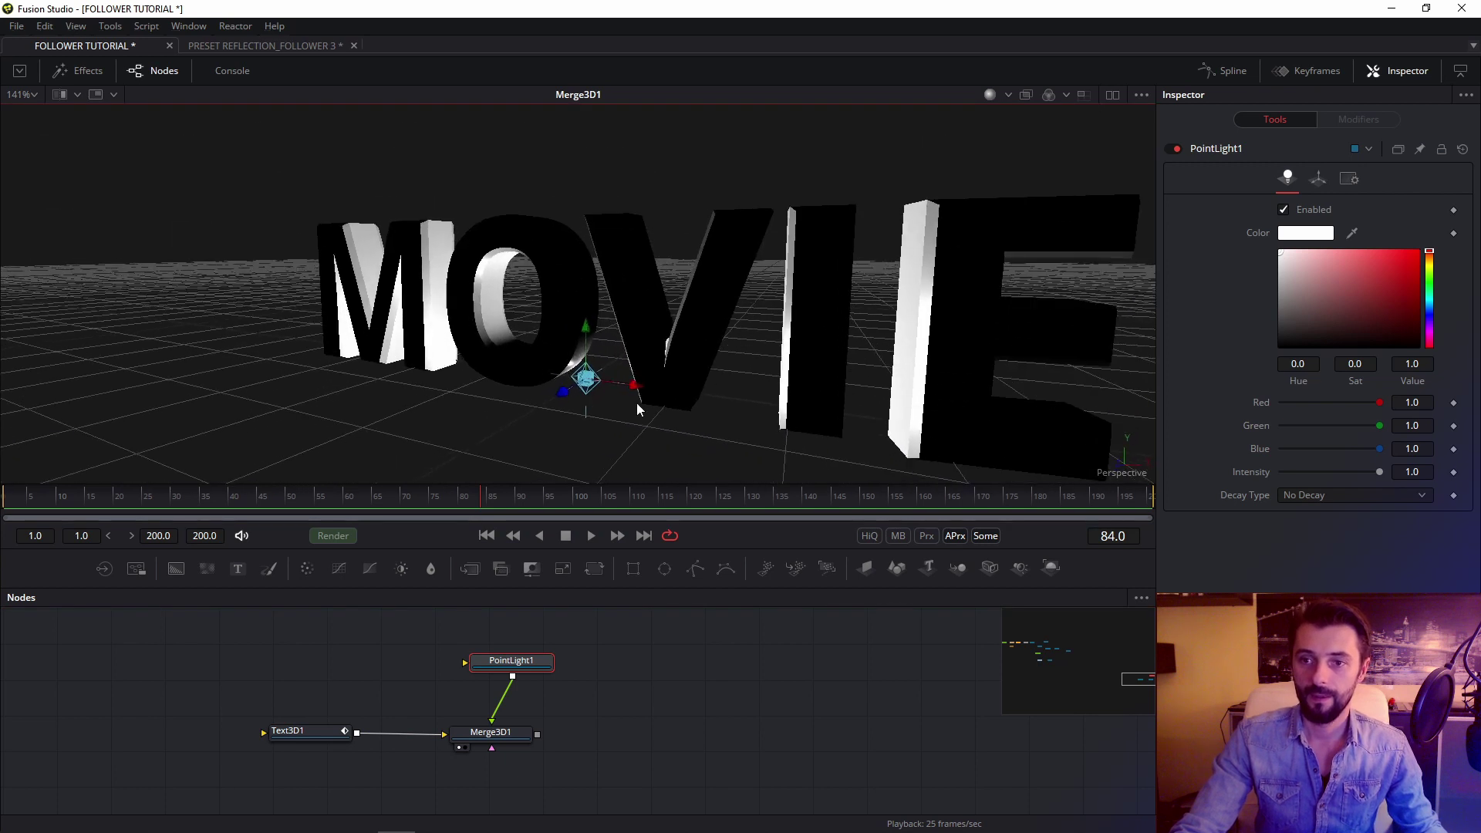
Check the viewer's 3D lighting options and move the point light back behind the letters
right_click(583, 179)
mouse_move(668, 237)
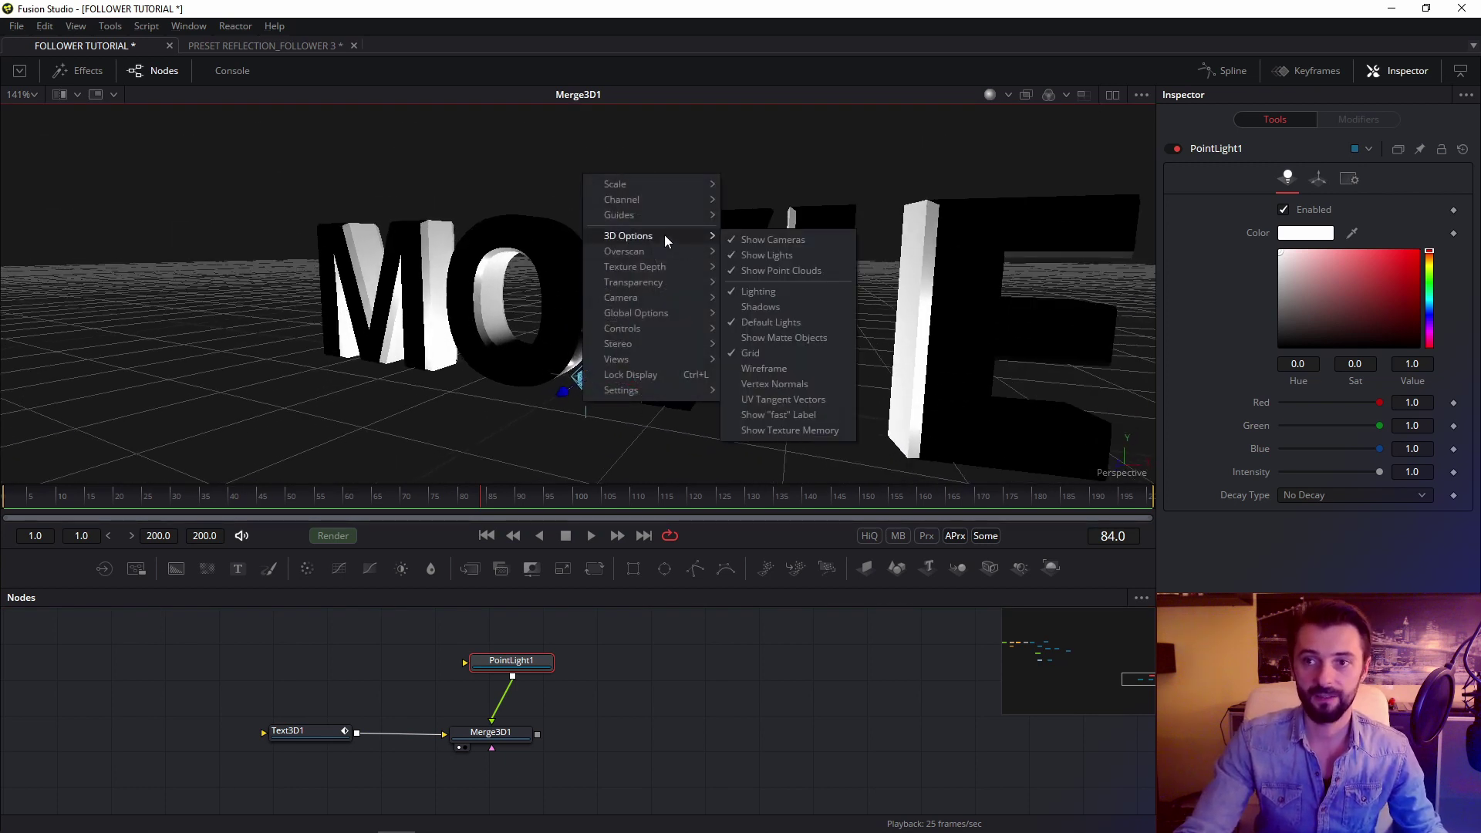
click(768, 155)
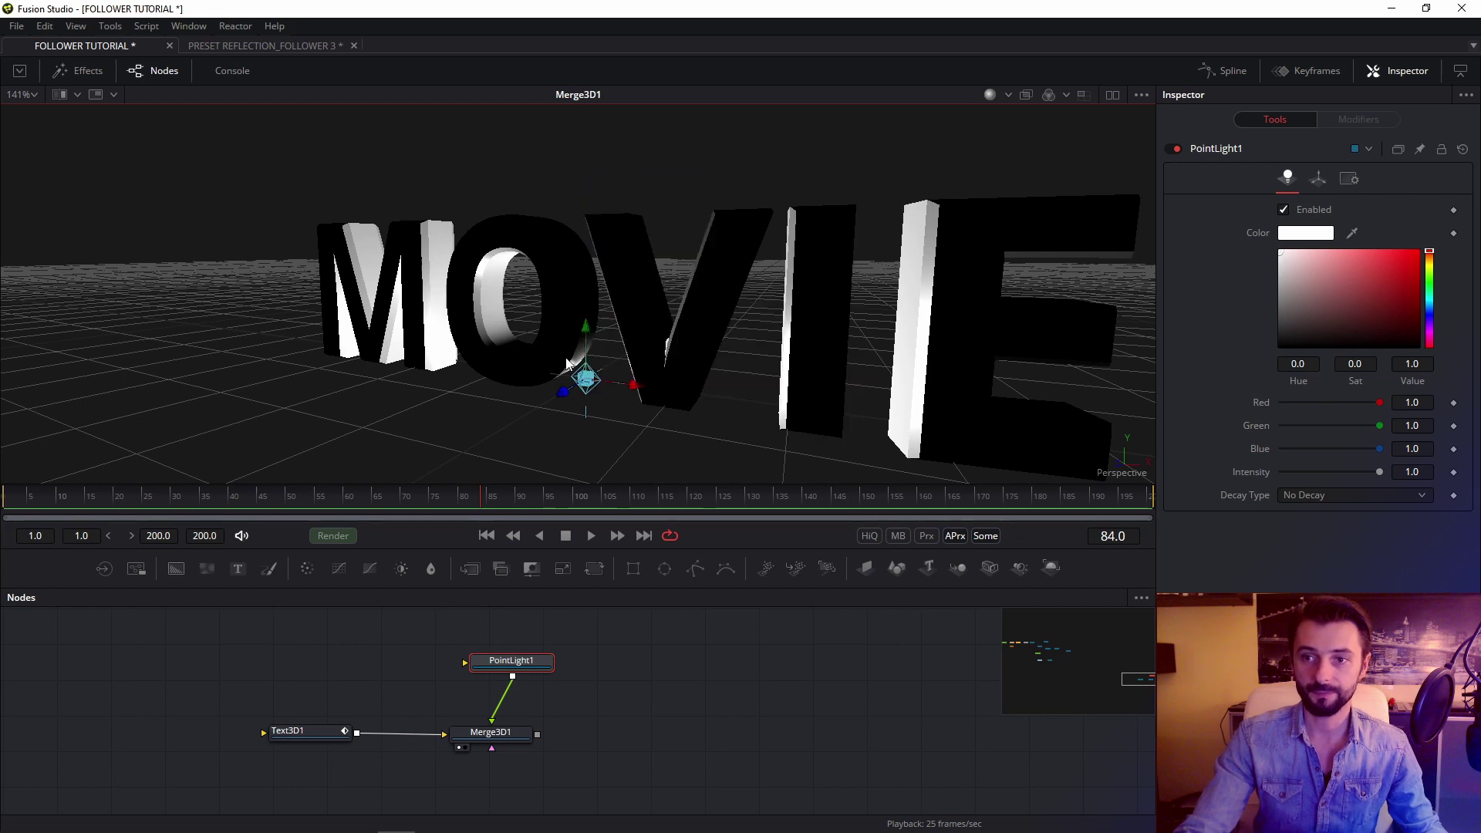
drag(565, 396, 796, 339)
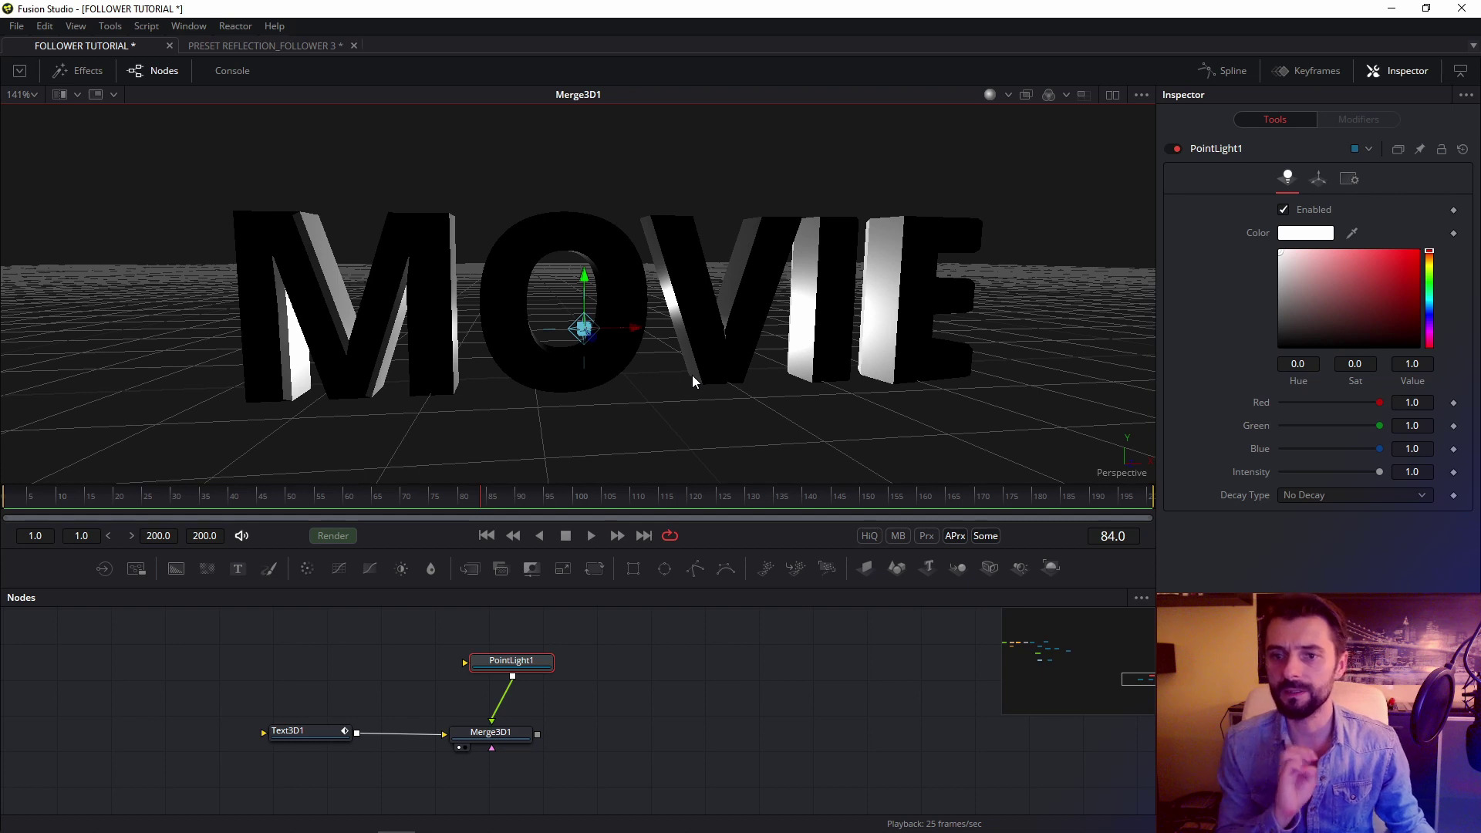
Move the text, light and merge nodes beside the Reflect1 node of the existing material network
drag(428, 710, 647, 684)
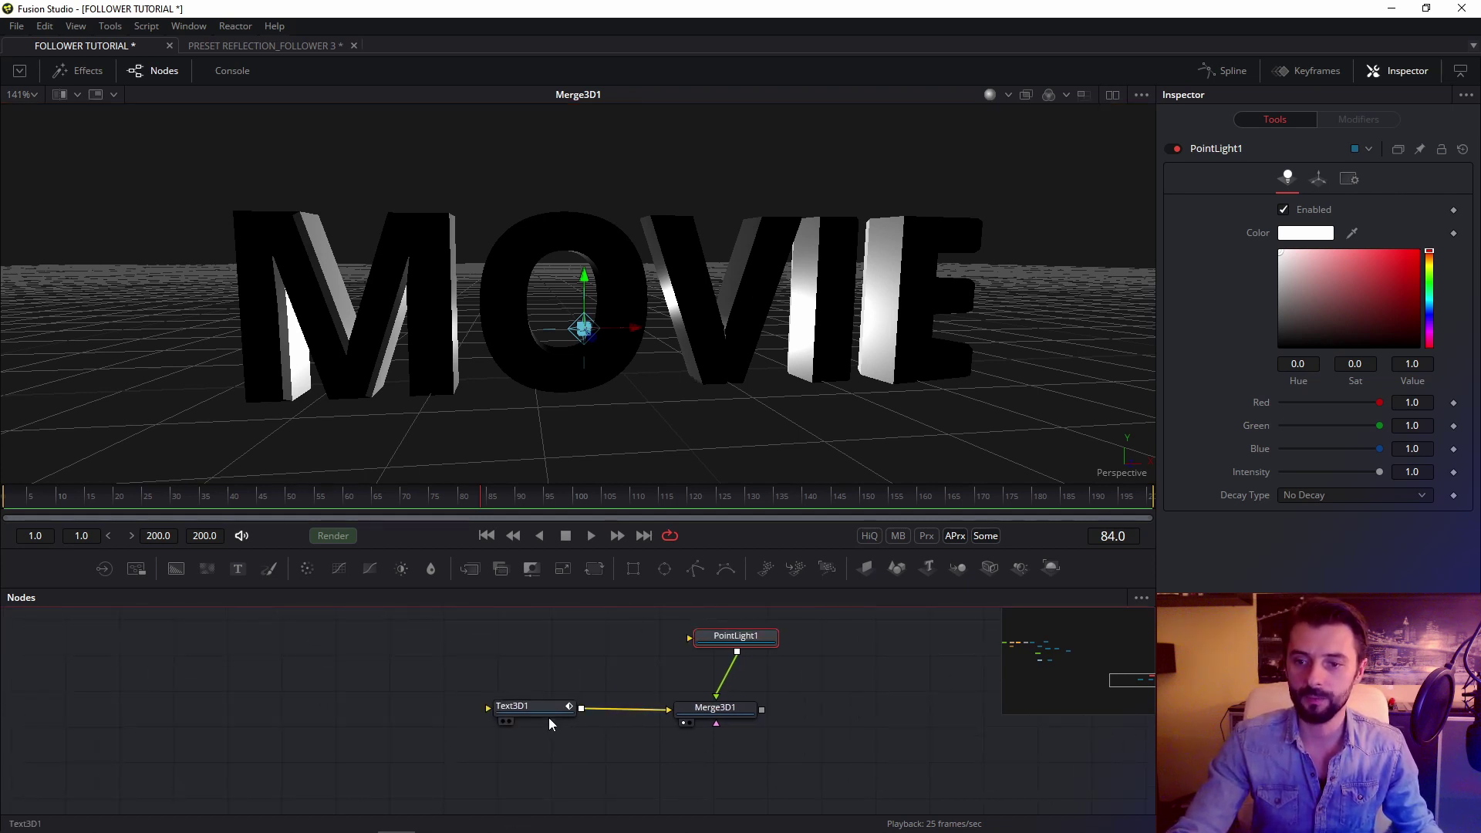
scroll(456, 703, down, 2)
scroll(516, 696, down, 4)
drag(275, 671, 696, 779)
drag(445, 720, 403, 785)
drag(147, 667, 322, 710)
drag(105, 640, 639, 756)
drag(464, 679, 716, 755)
scroll(682, 714, up, 3)
drag(370, 628, 459, 775)
drag(460, 684, 626, 789)
drag(626, 789, 441, 688)
drag(560, 757, 478, 759)
Insert a Replace Material 3D node after the Text 3D node and feed it the Reflect1 material
key(shift+space)
text(re)
key(Down)
key(Down)
key(Down)
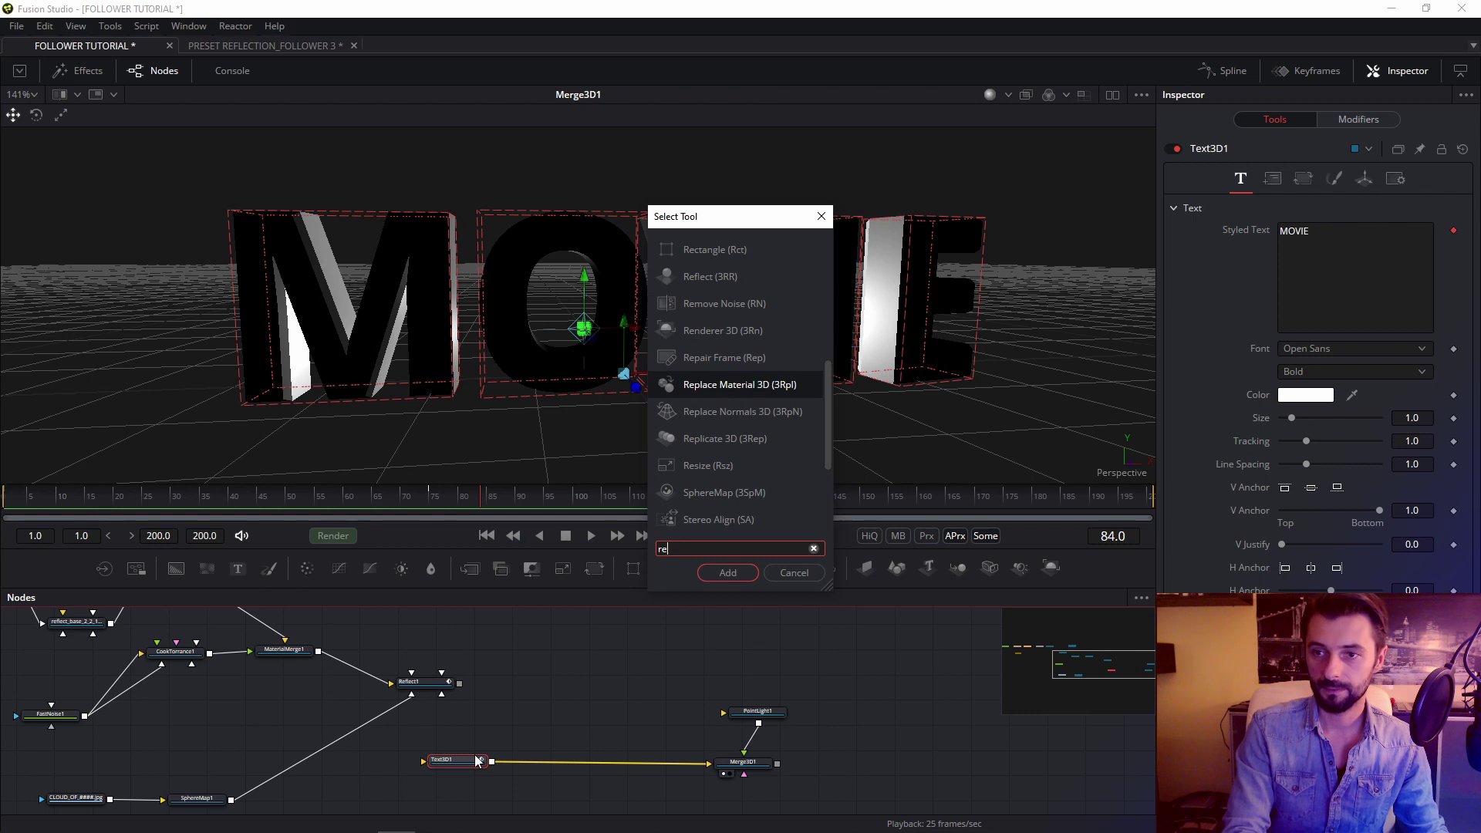
key(Return)
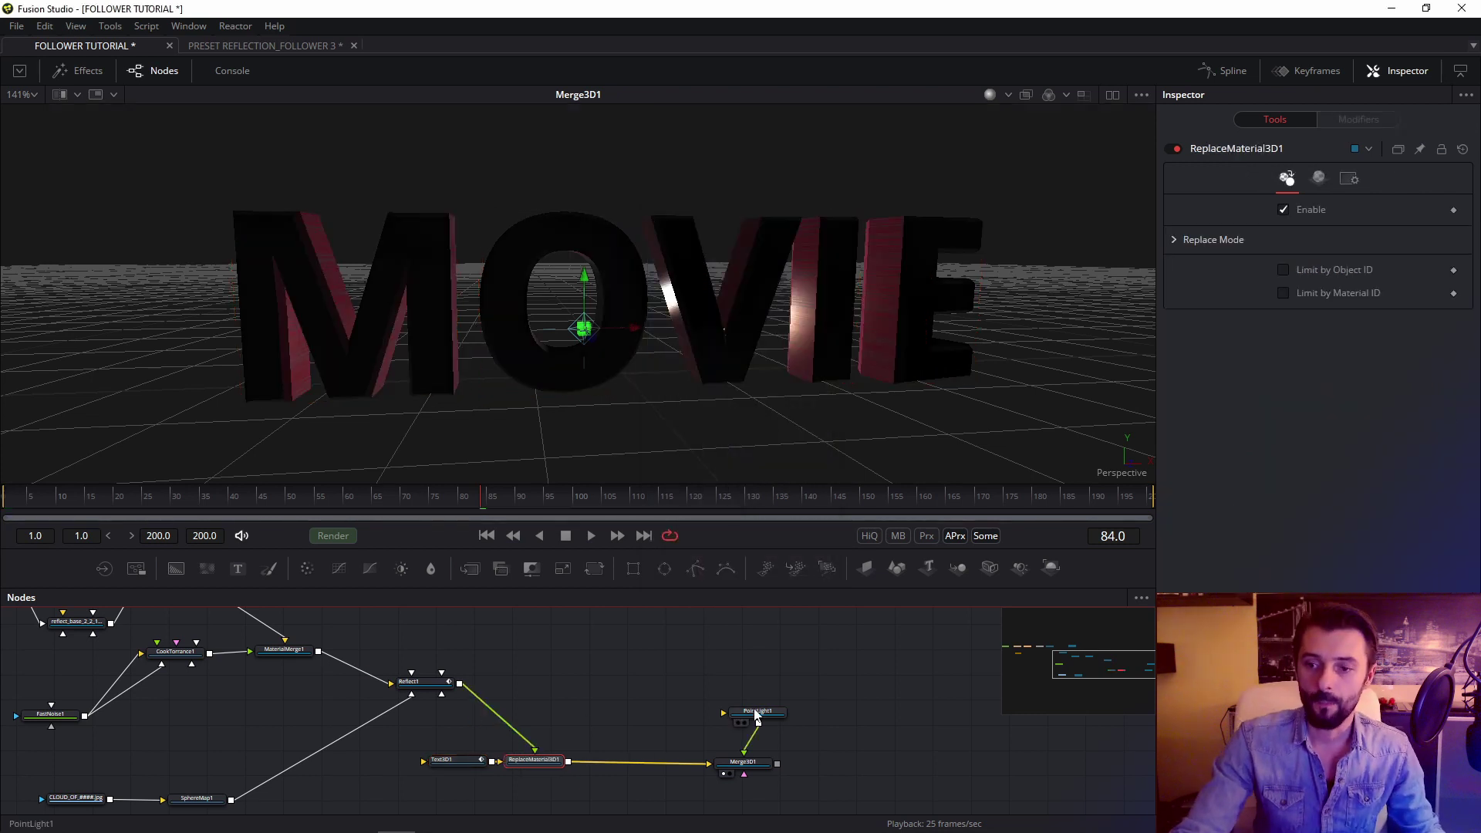
Set the point light's decay type to Linear with a decay rate of 0.6 and lower the light to the letters
click(756, 715)
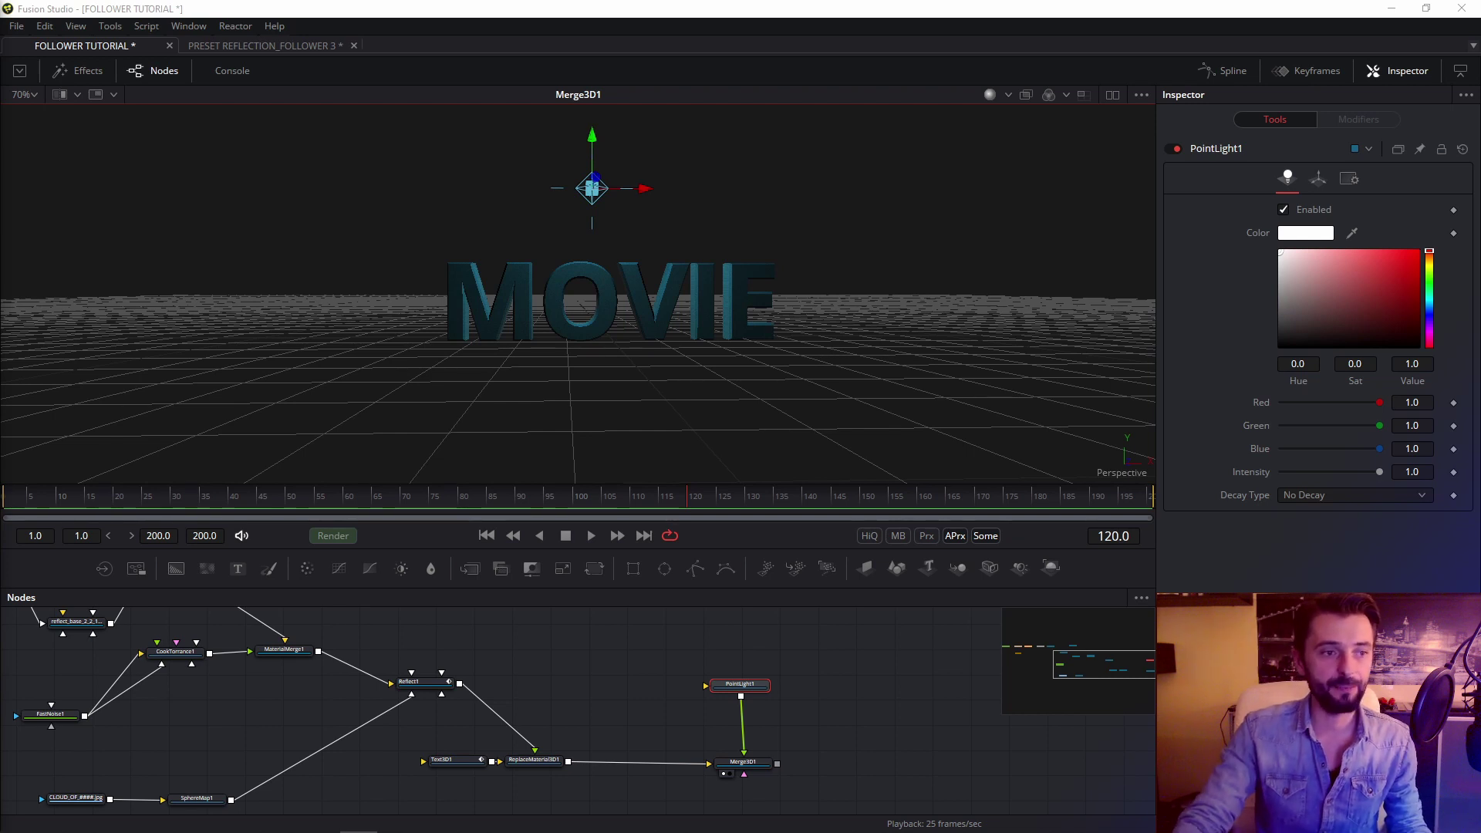
click(1314, 490)
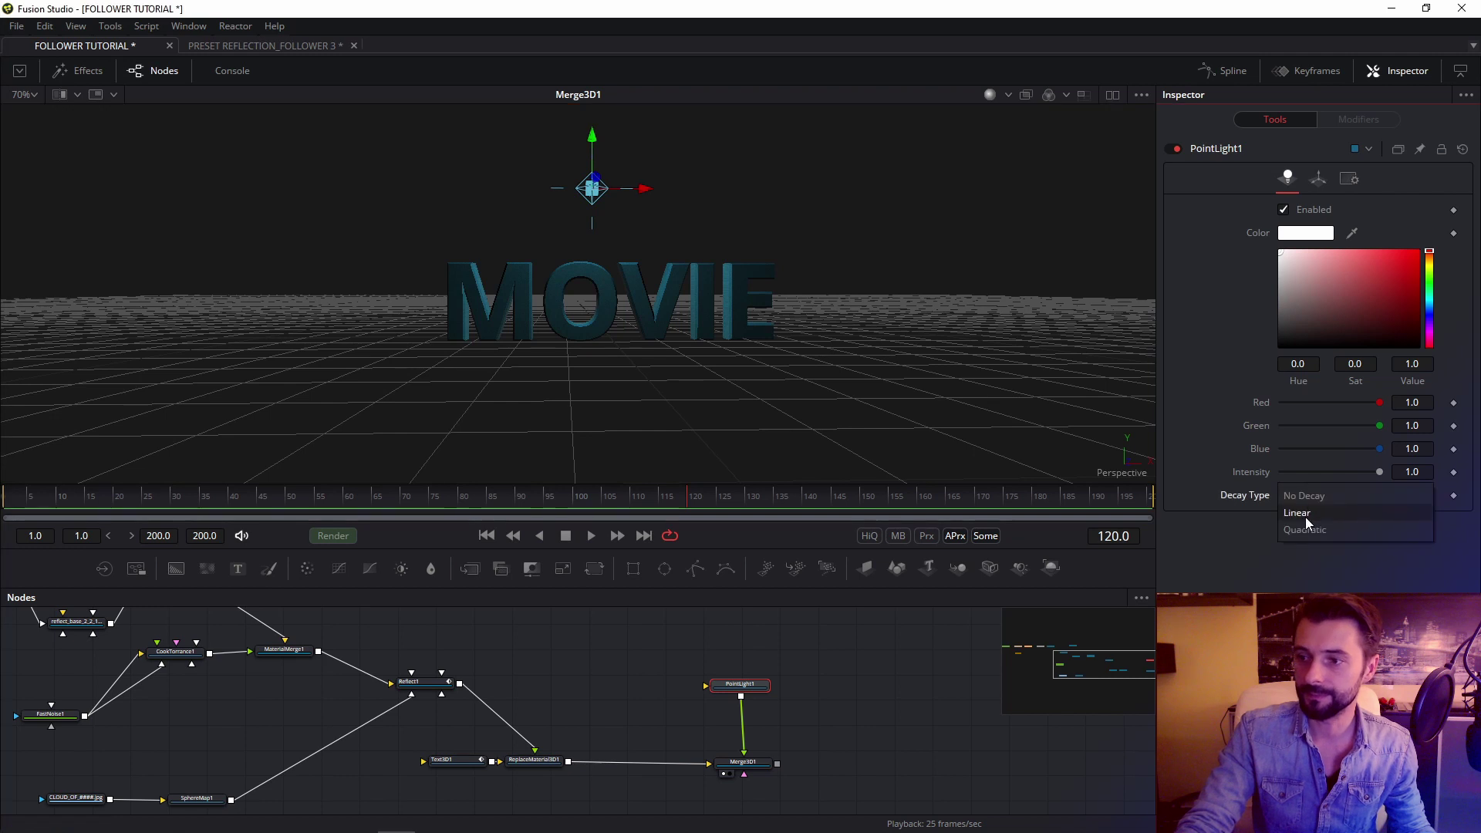
click(1305, 516)
drag(572, 236, 489, 247)
drag(590, 149, 660, 437)
scroll(606, 329, up, 3)
drag(631, 371, 586, 424)
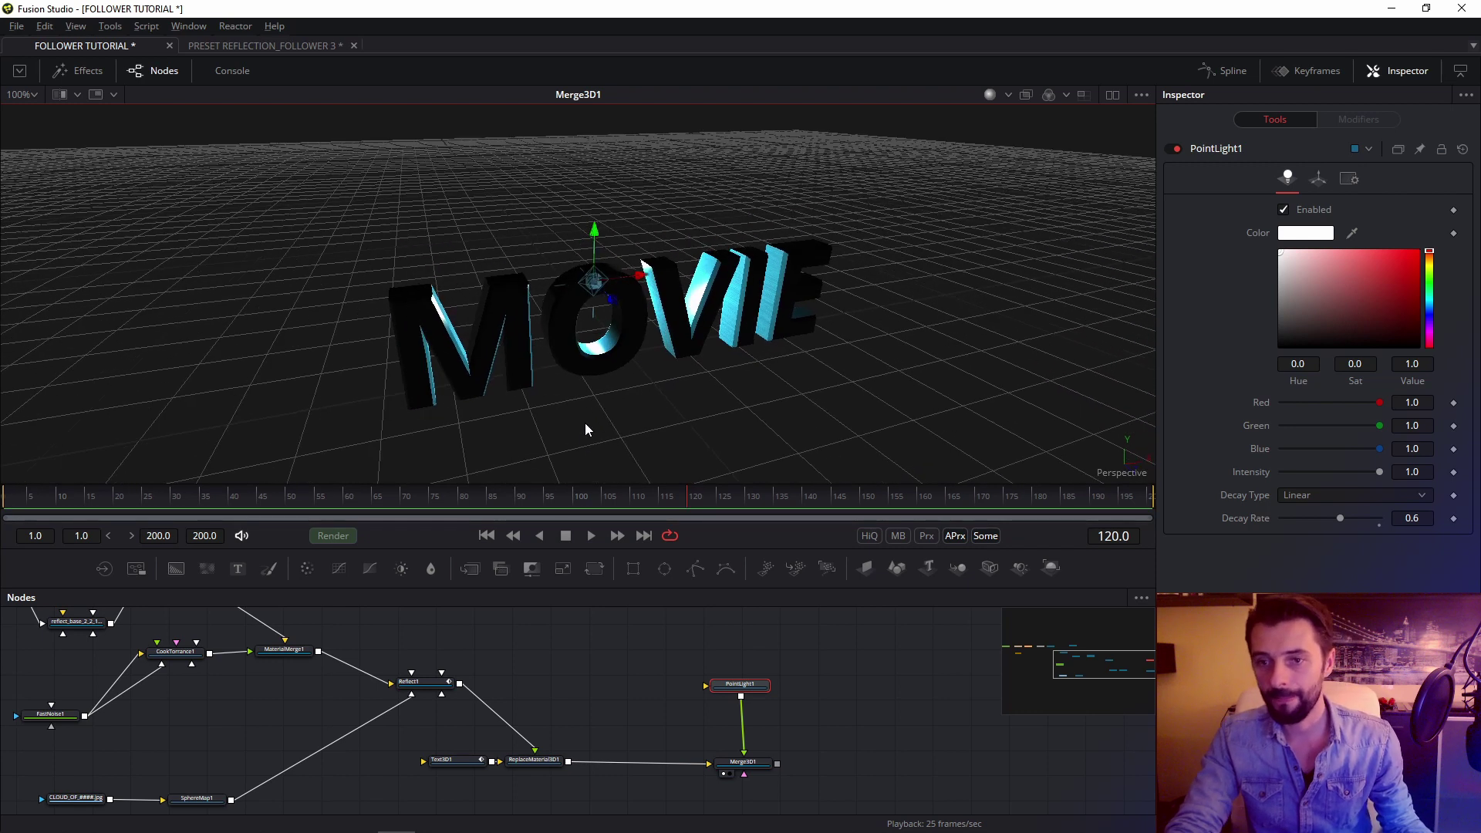
Keyframe the point light's X translation from about -0.73 at frame 1 to about 1.0 at frame 75
drag(624, 315, 565, 396)
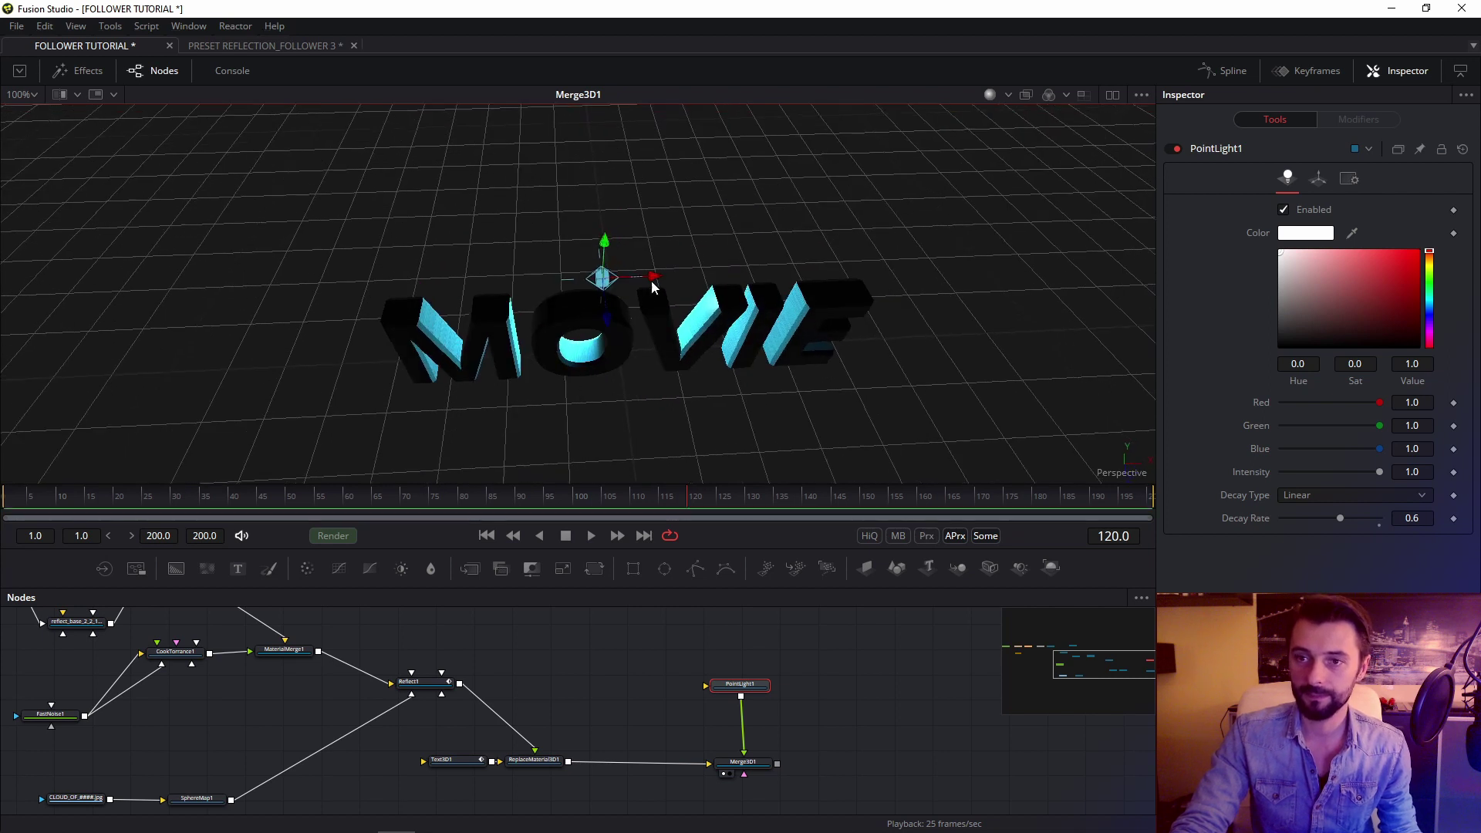
drag(654, 279, 504, 284)
click(101, 493)
drag(85, 482, 4, 483)
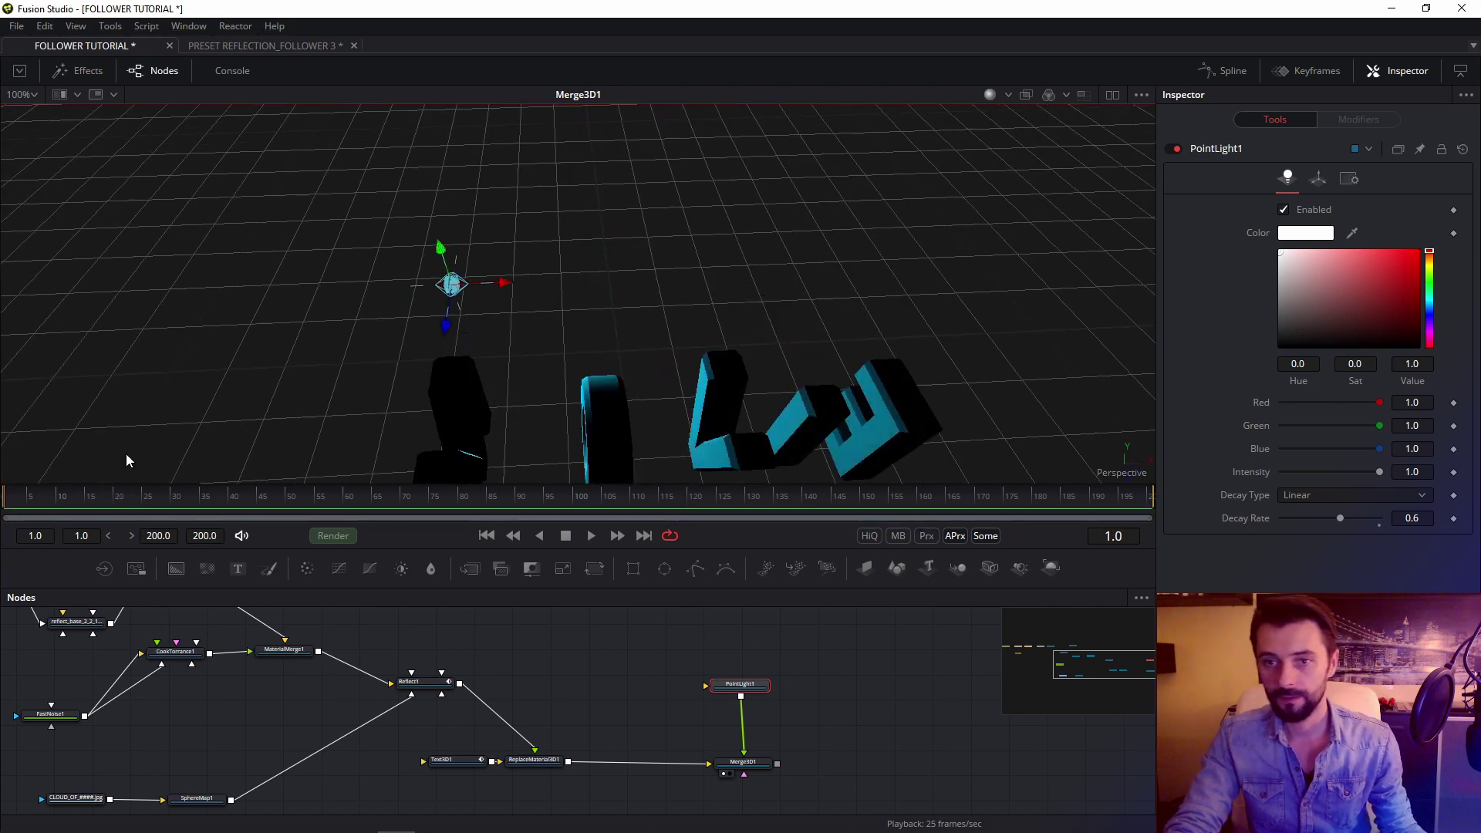
click(1317, 180)
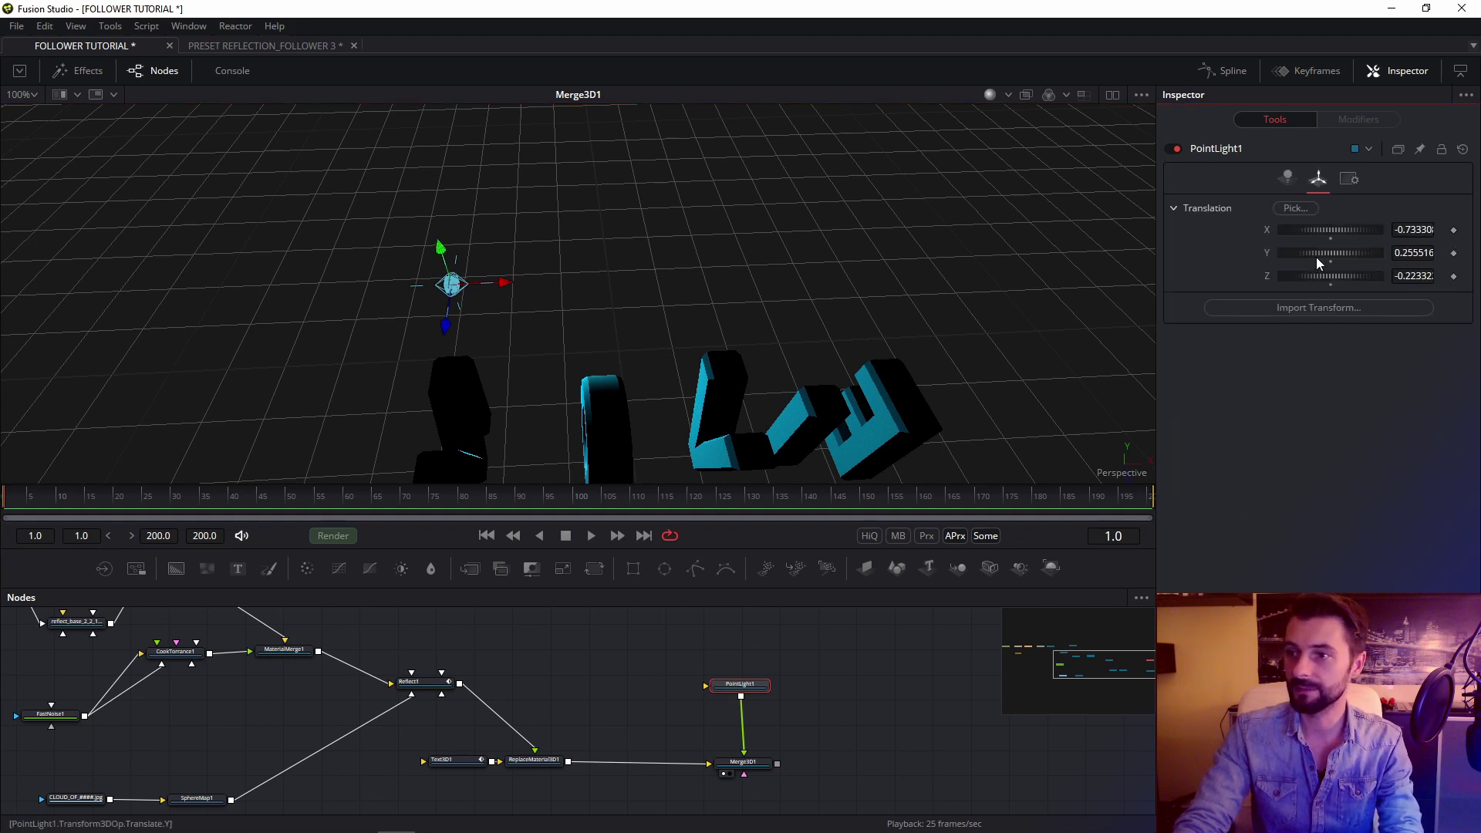
click(1454, 229)
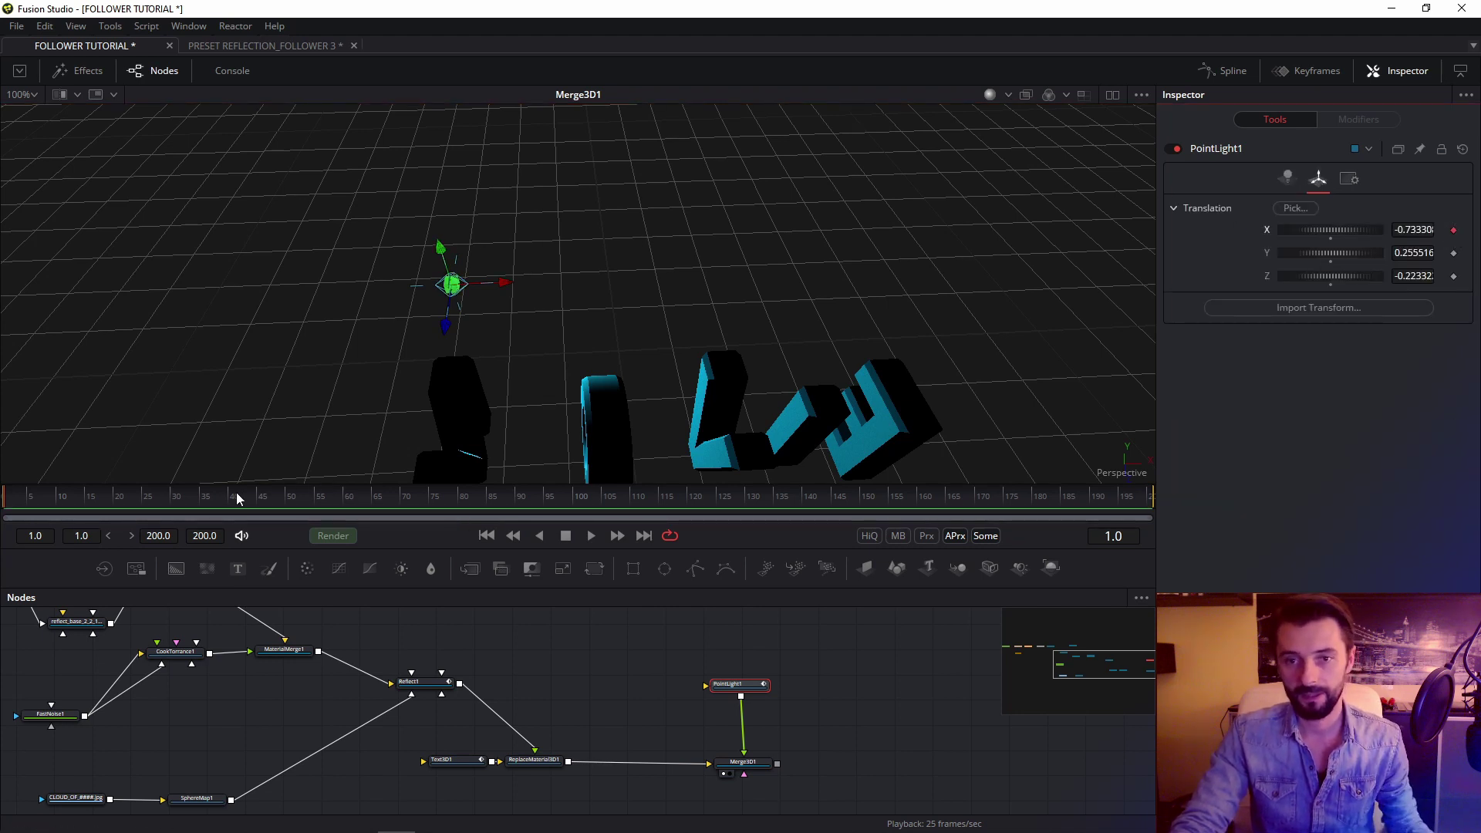
drag(231, 497, 428, 507)
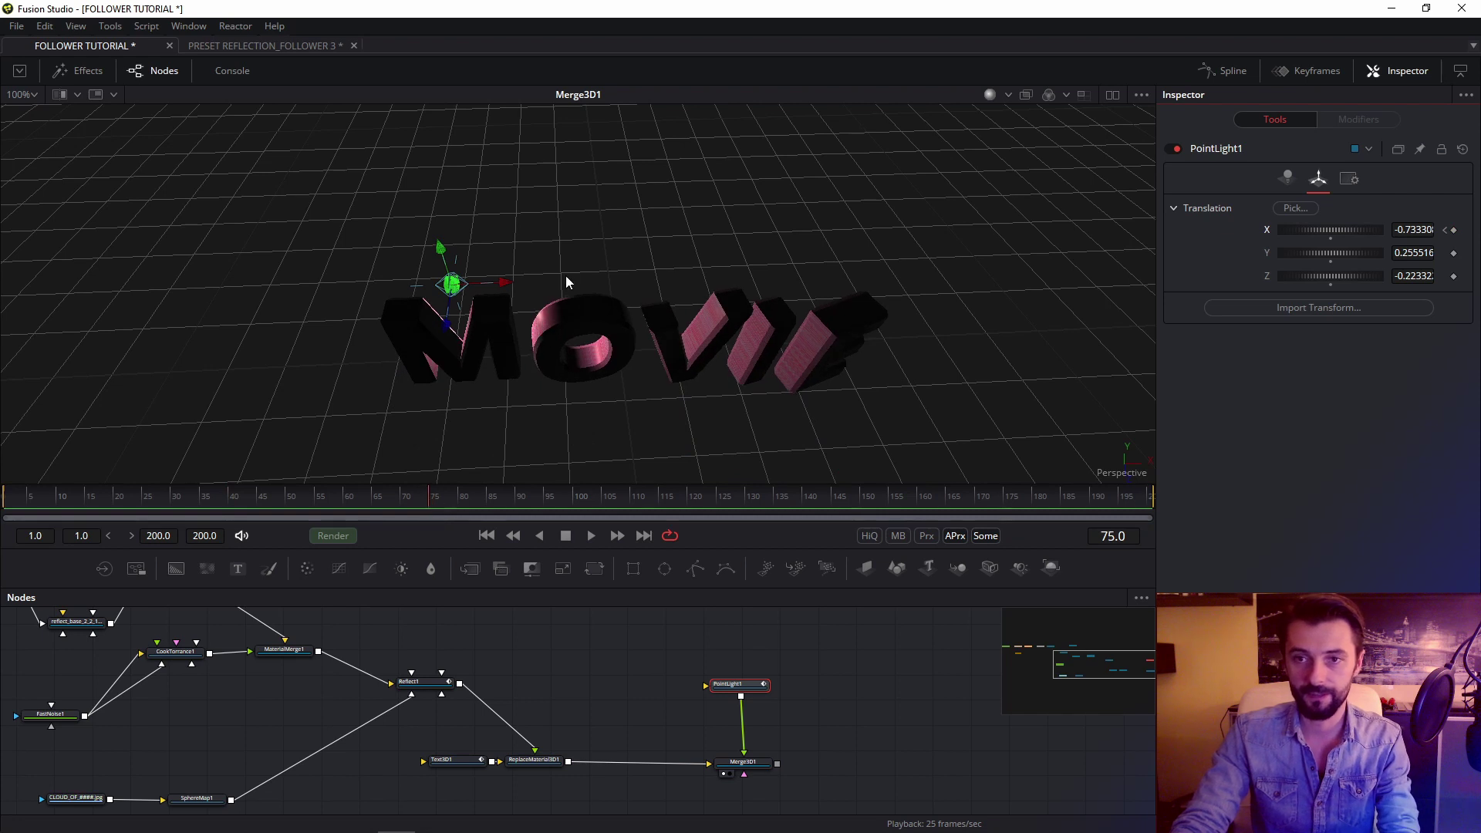
drag(502, 282, 898, 285)
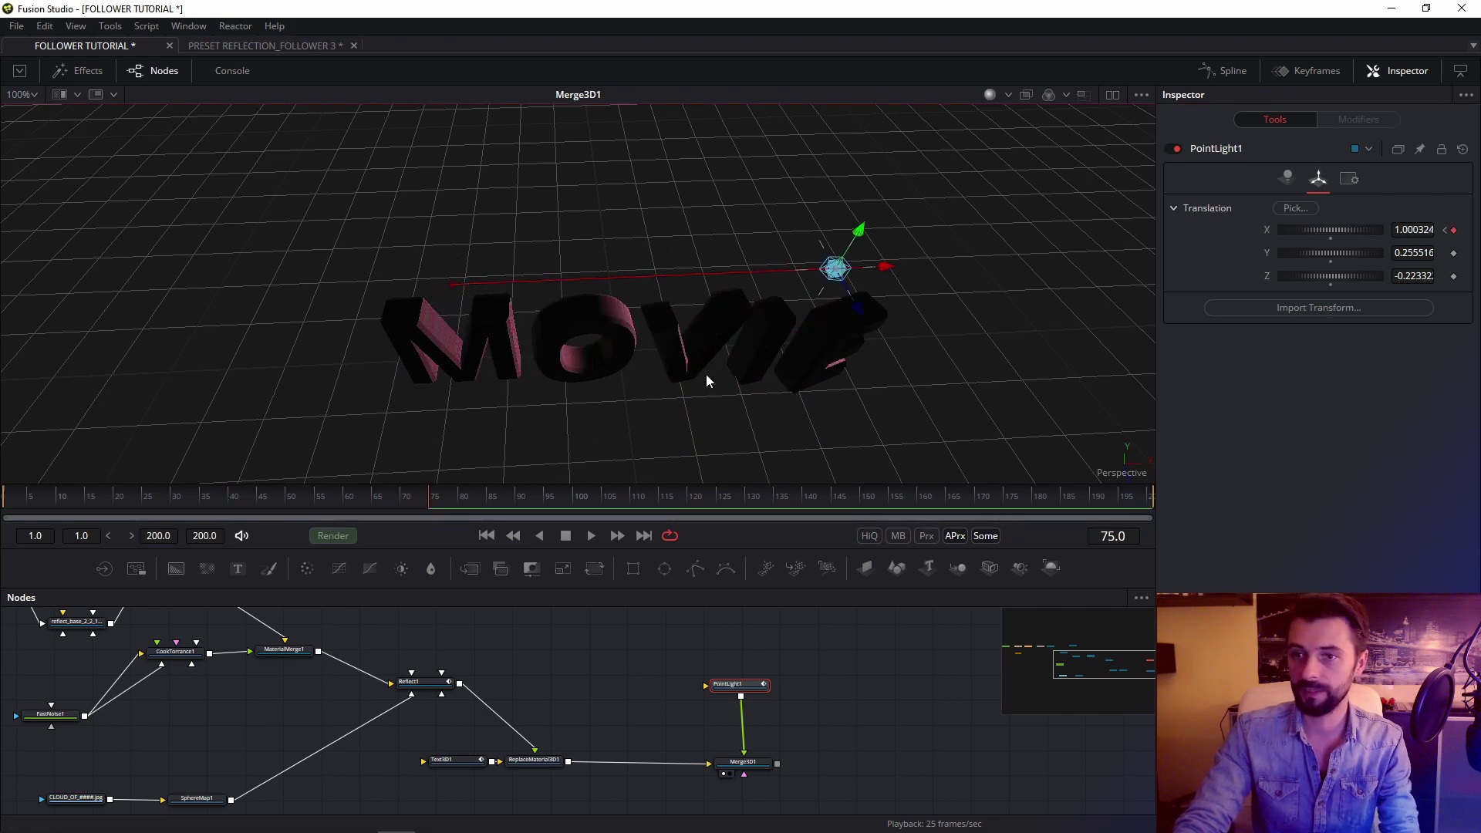
Play the animation from the first frame to check the light sweeping behind the letters
drag(626, 354, 656, 285)
scroll(656, 285, up, 5)
scroll(662, 307, down, 2)
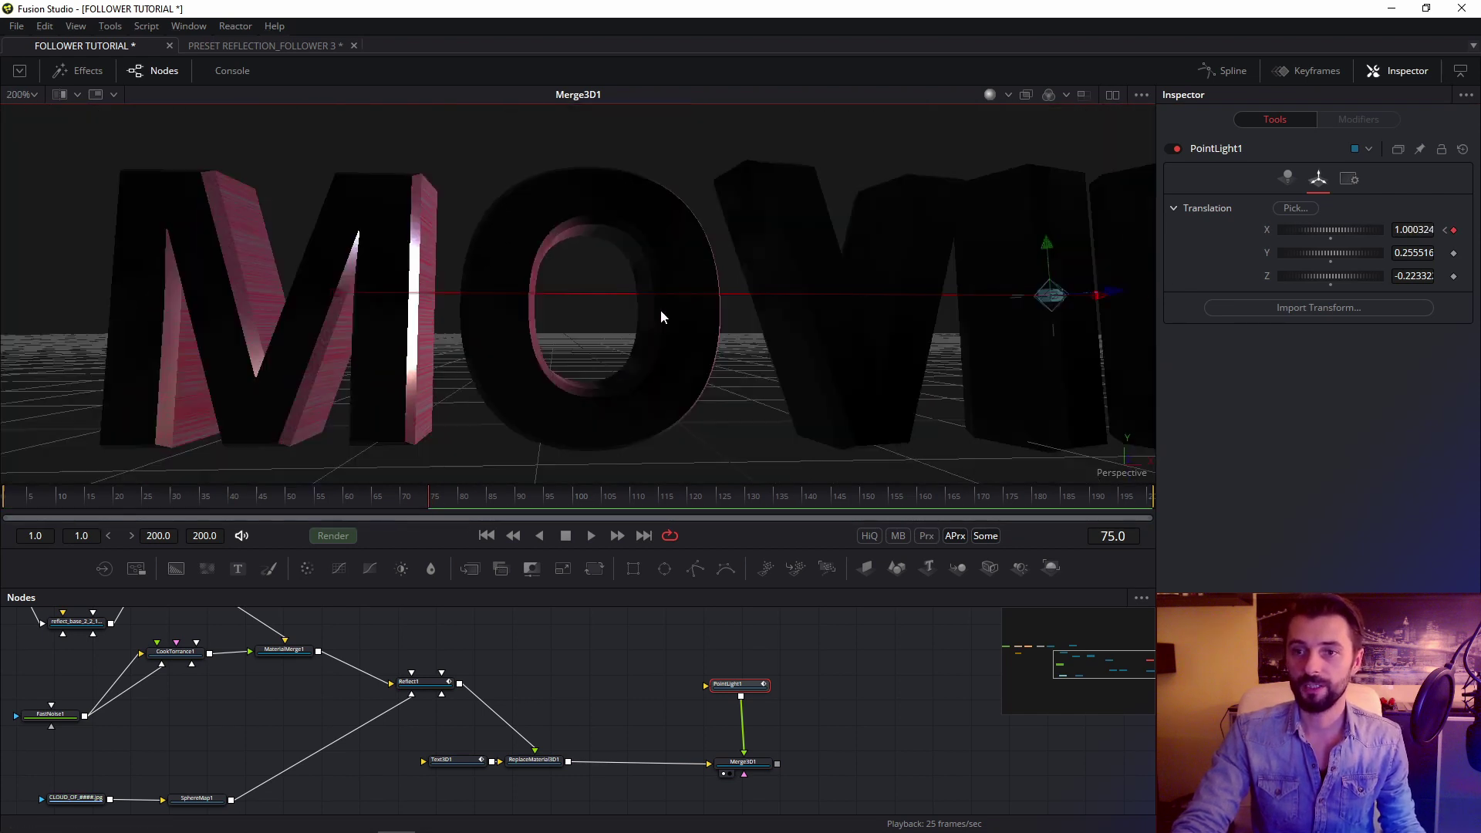
scroll(661, 313, down, 3)
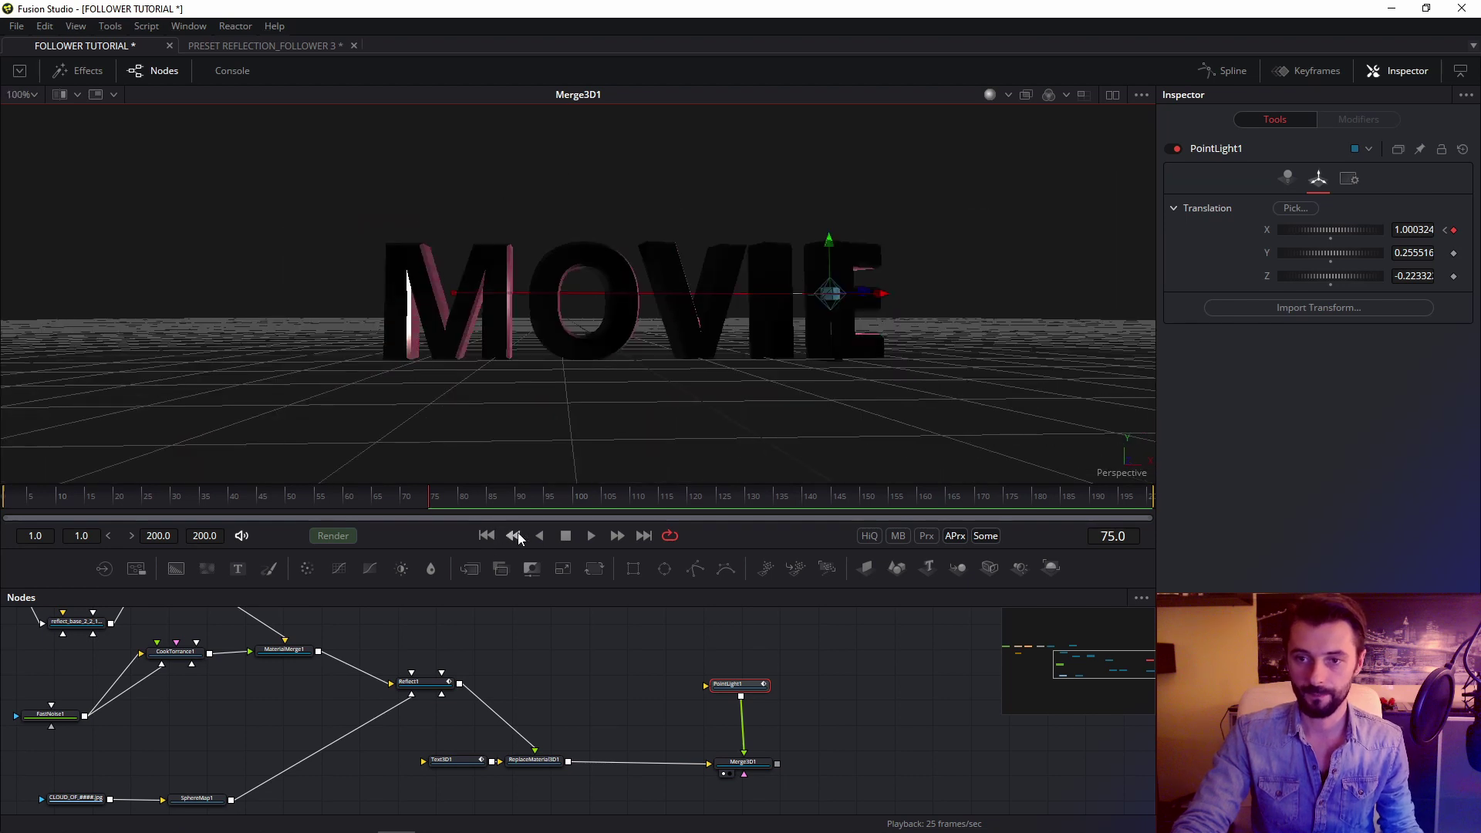
click(486, 535)
click(591, 535)
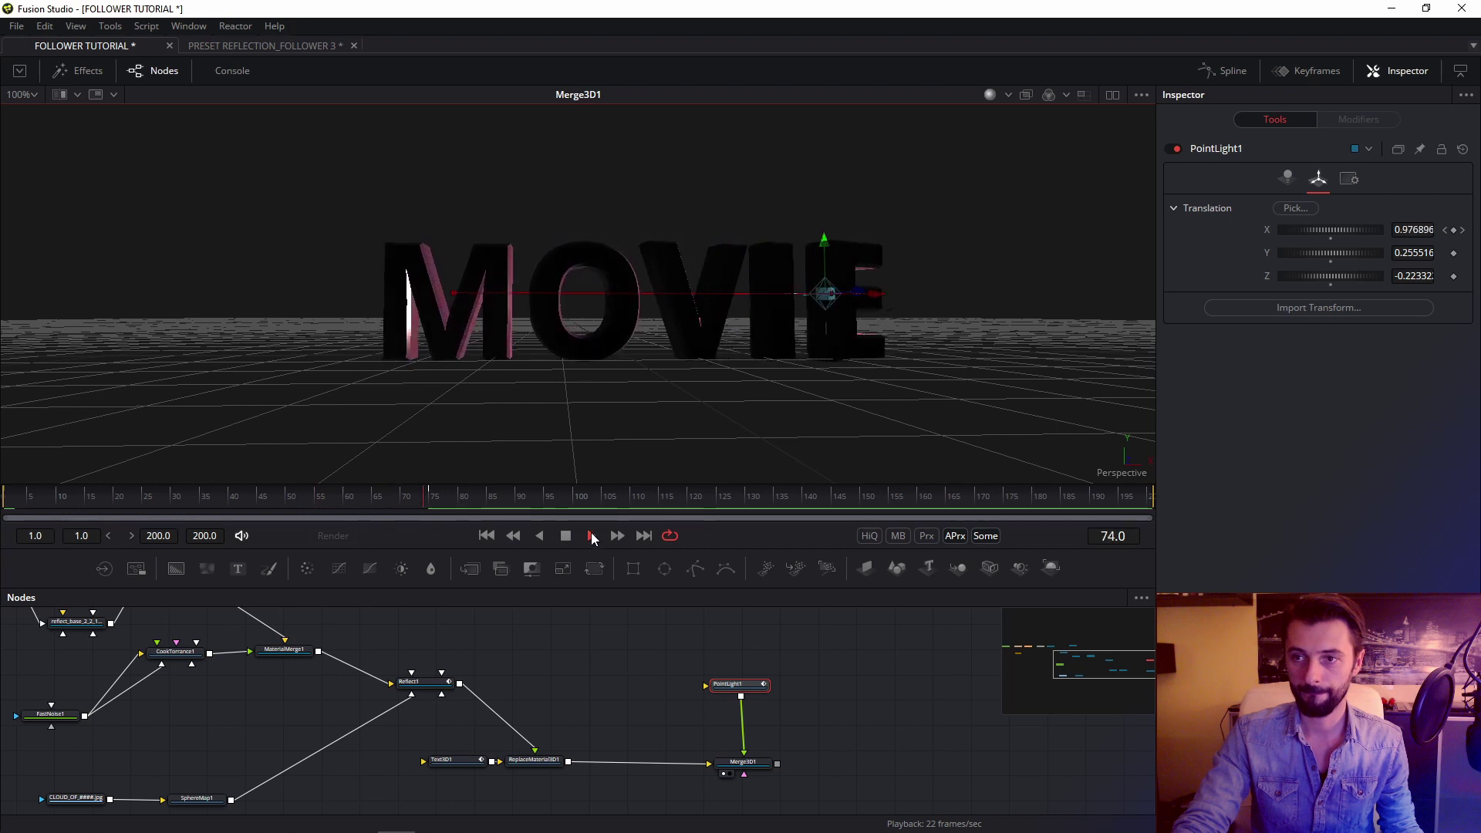
click(568, 535)
Add a second Point Light node and connect it to Merge3D1
scroll(638, 674, right, 3)
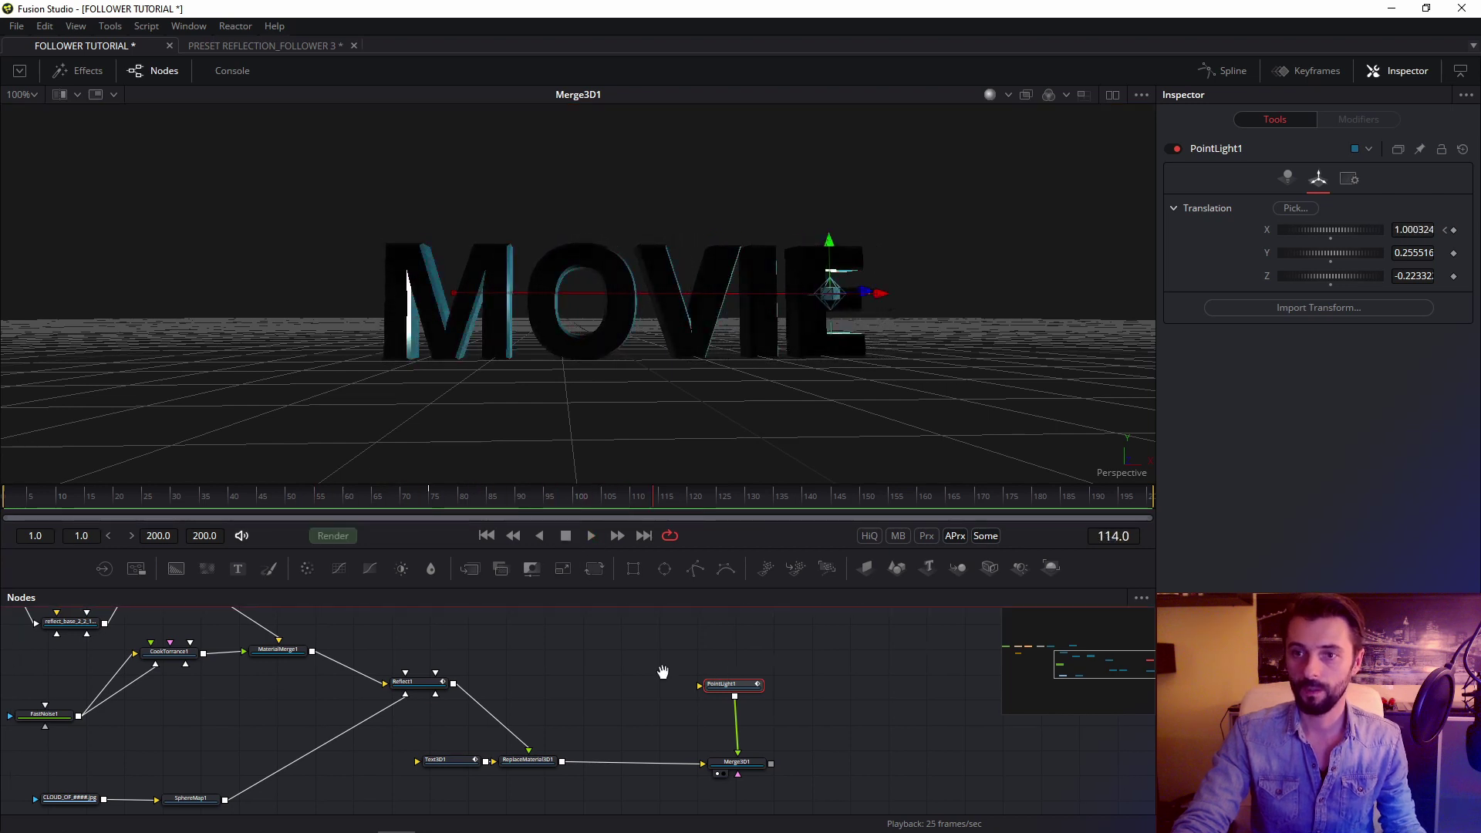
drag(660, 768, 692, 767)
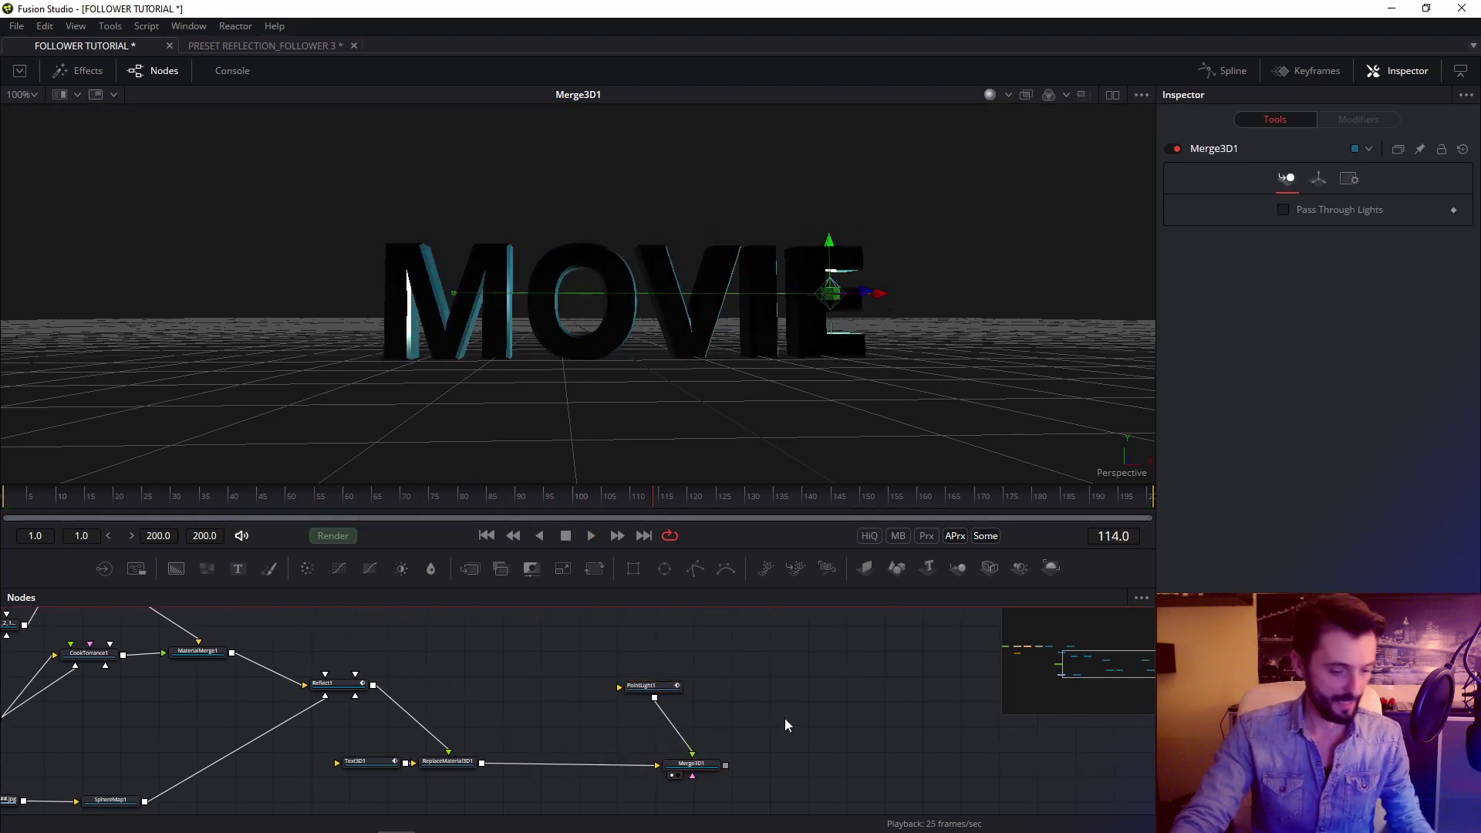
key(shift+space)
text(poi)
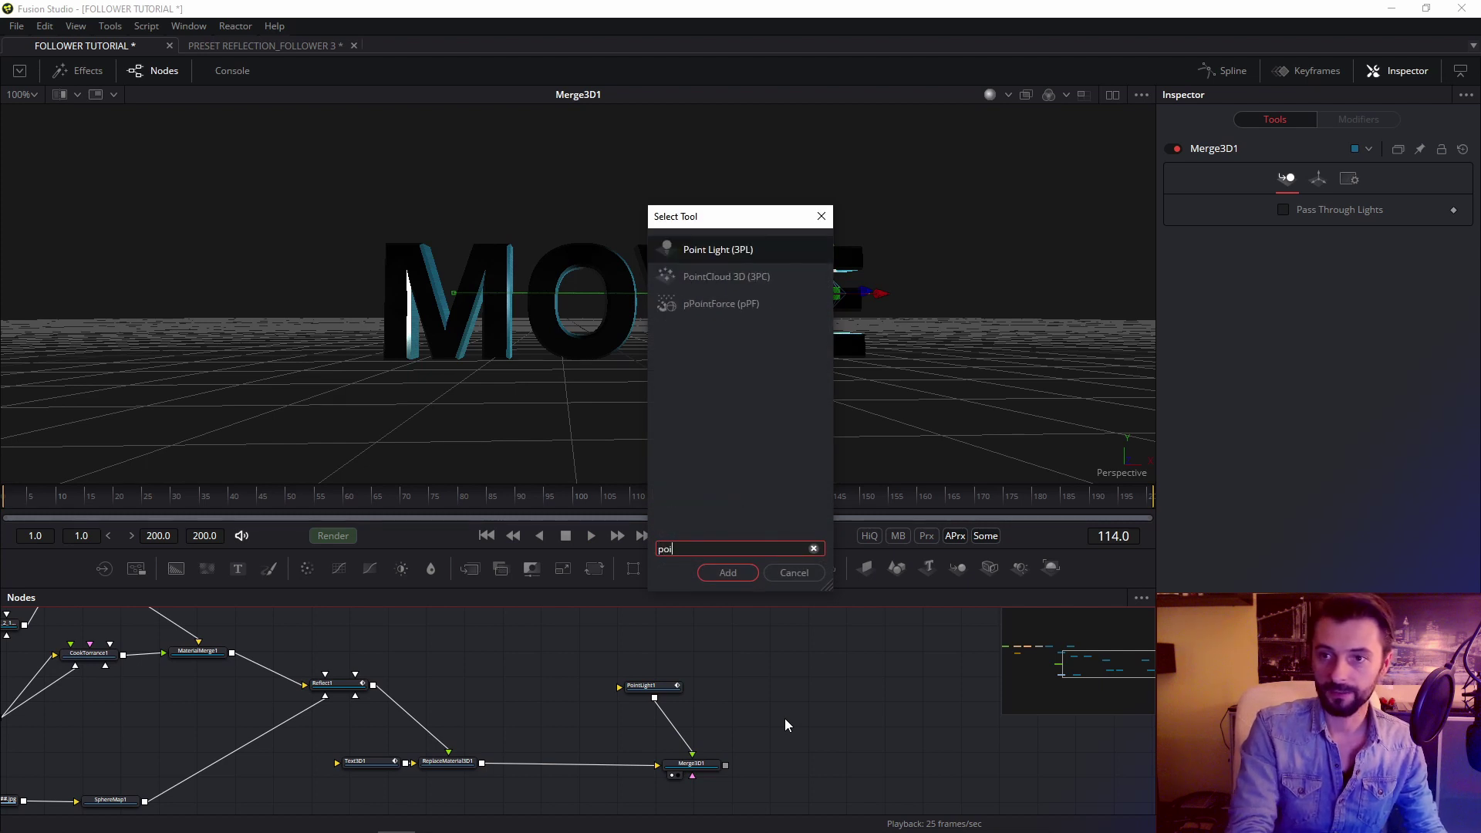
key(Return)
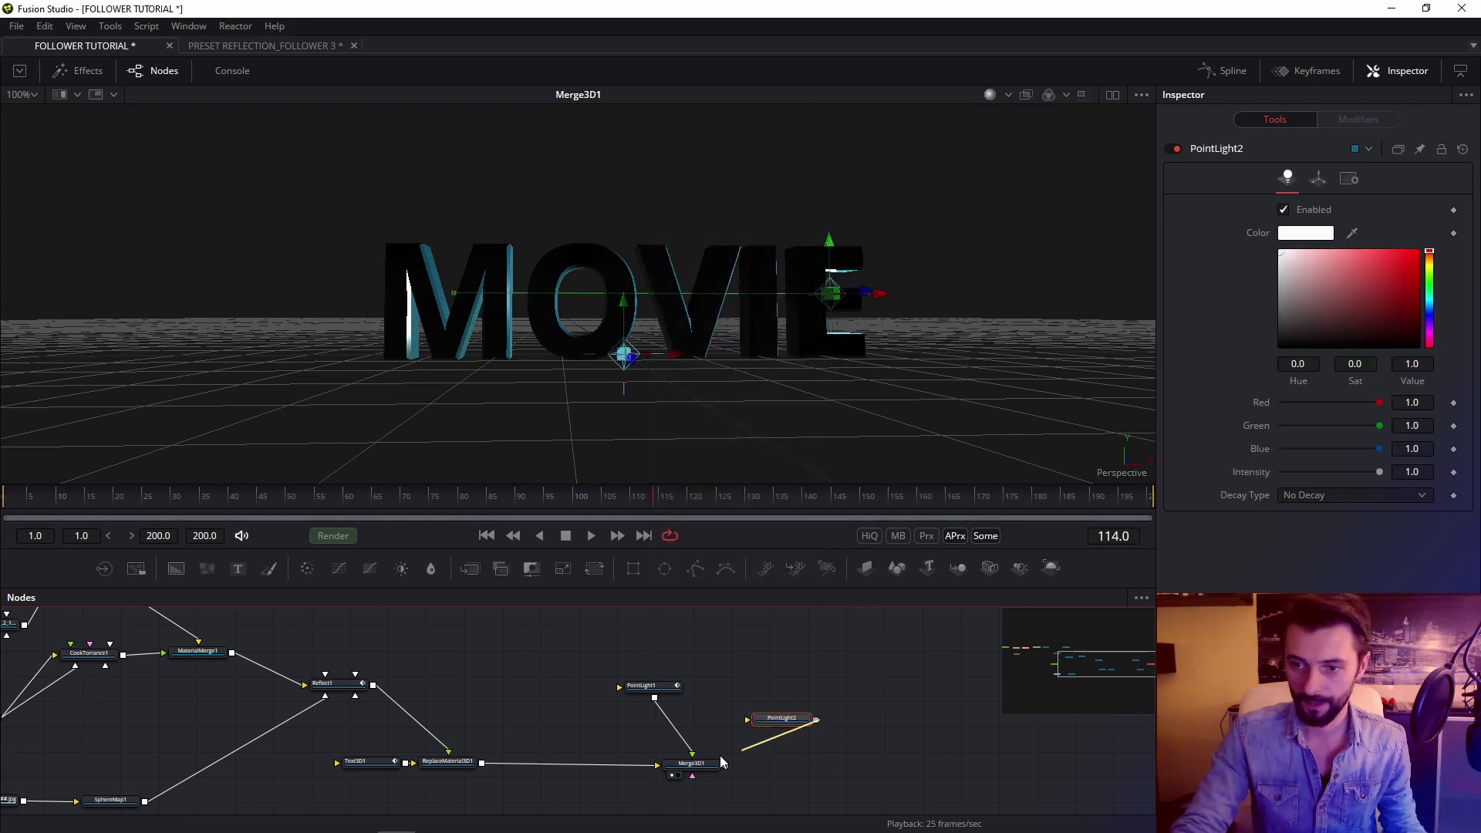
drag(704, 766, 705, 765)
Move the second point light forward in front of the letters and raise it above the ground grid
scroll(676, 331, down, 2)
drag(684, 336, 571, 266)
scroll(698, 358, up, 2)
drag(638, 327, 637, 276)
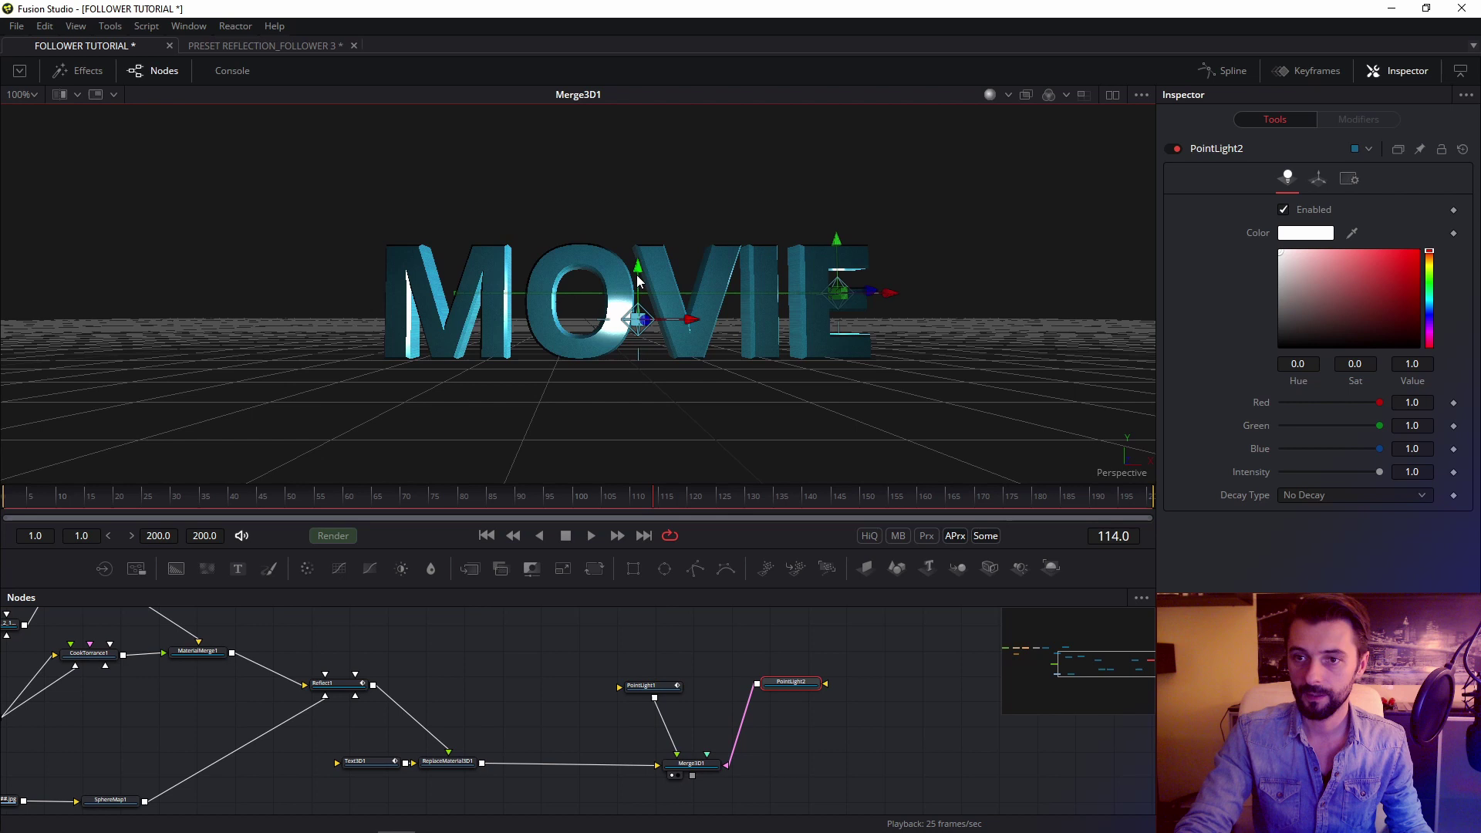
Set the second light's decay type to Linear, its decay rate to about 0.42 and its intensity to 0.08
click(1312, 497)
click(1297, 512)
drag(1375, 518, 1316, 517)
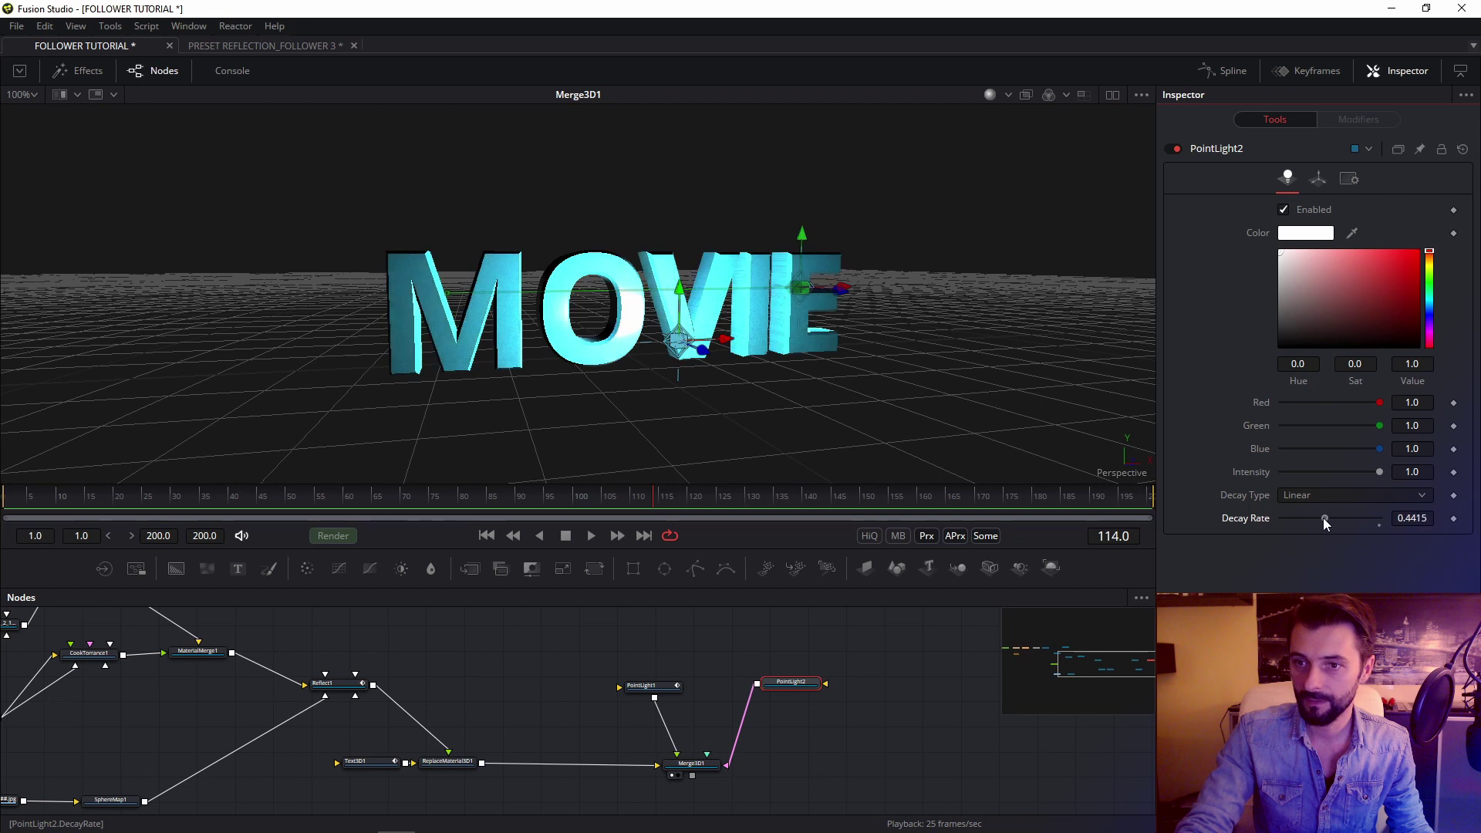
drag(1374, 472, 1287, 469)
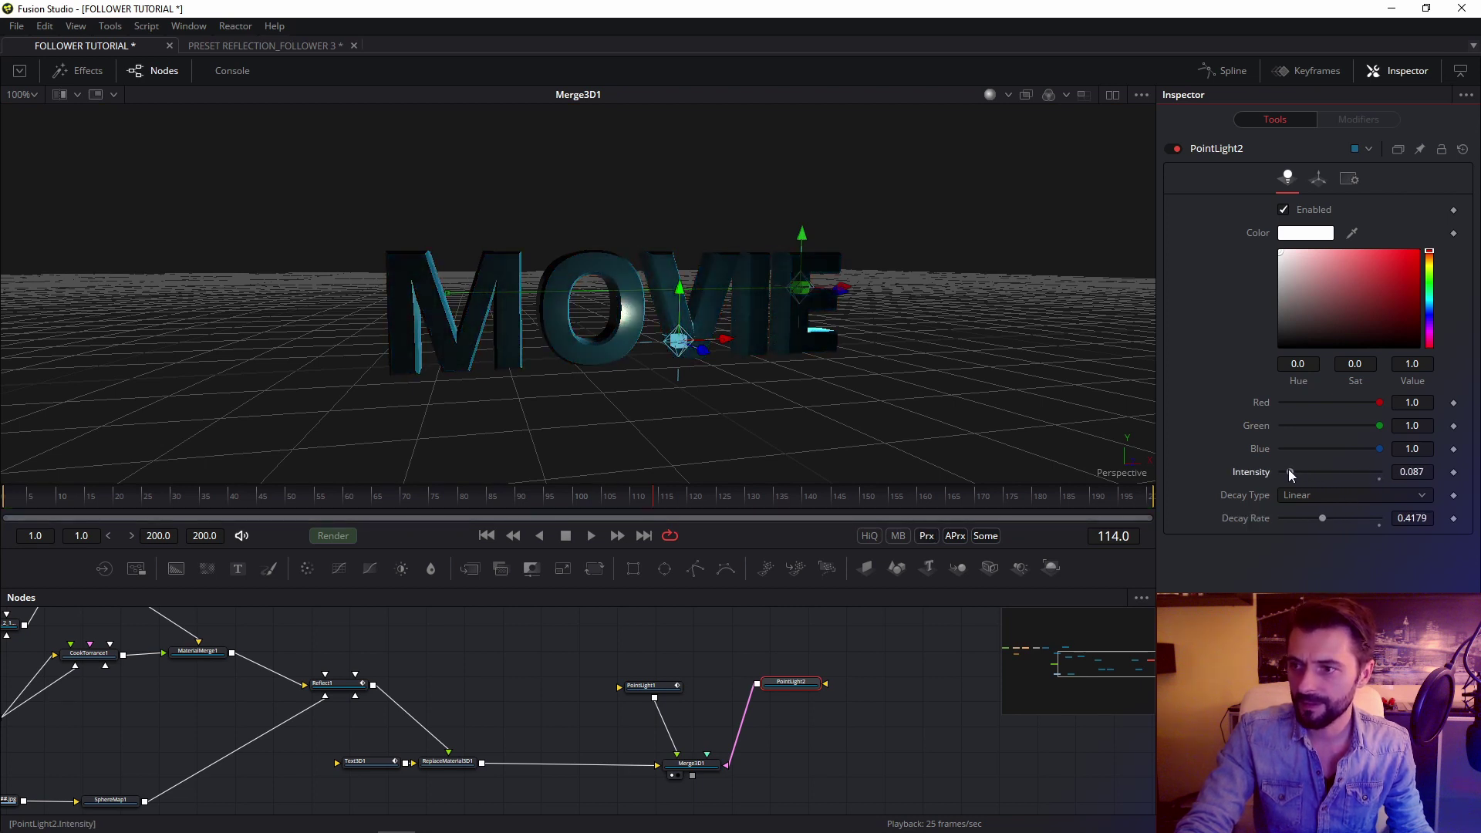
click(1411, 471)
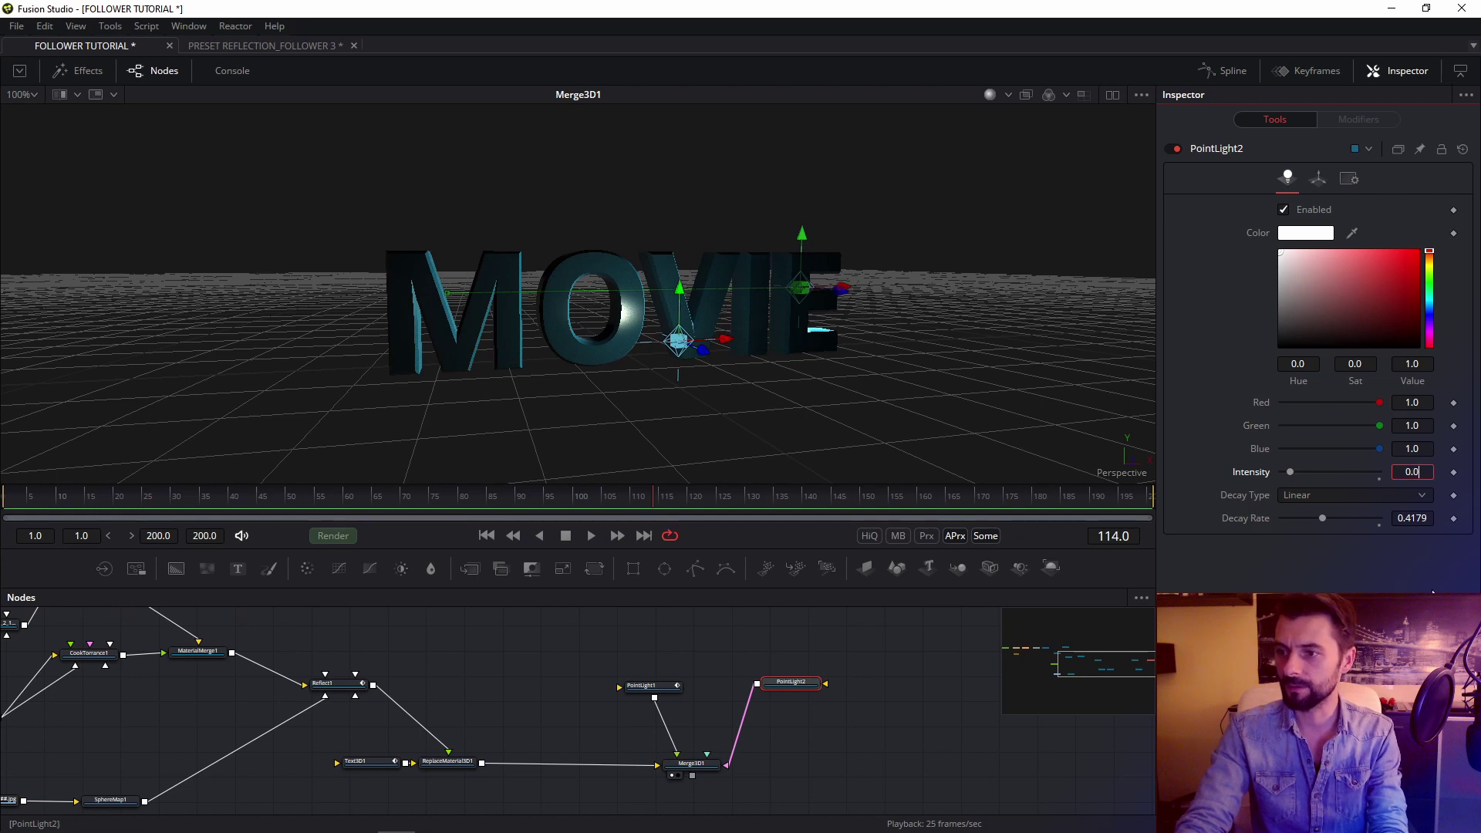
Place the second light low in front of the letter M and reduce its decay rate to 0.3235 and intensity to 0.0485
drag(739, 347, 467, 322)
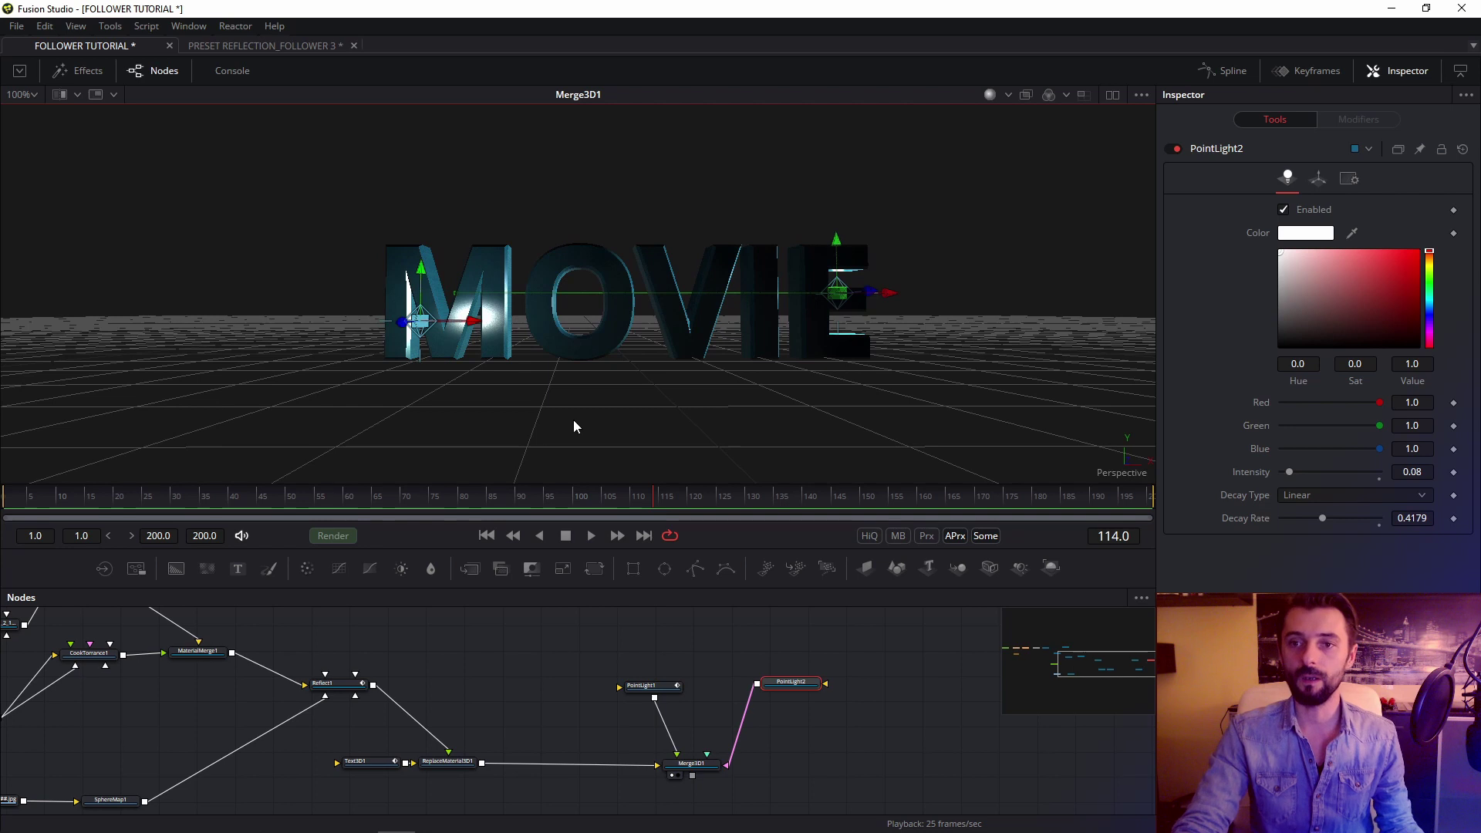
drag(571, 417, 644, 418)
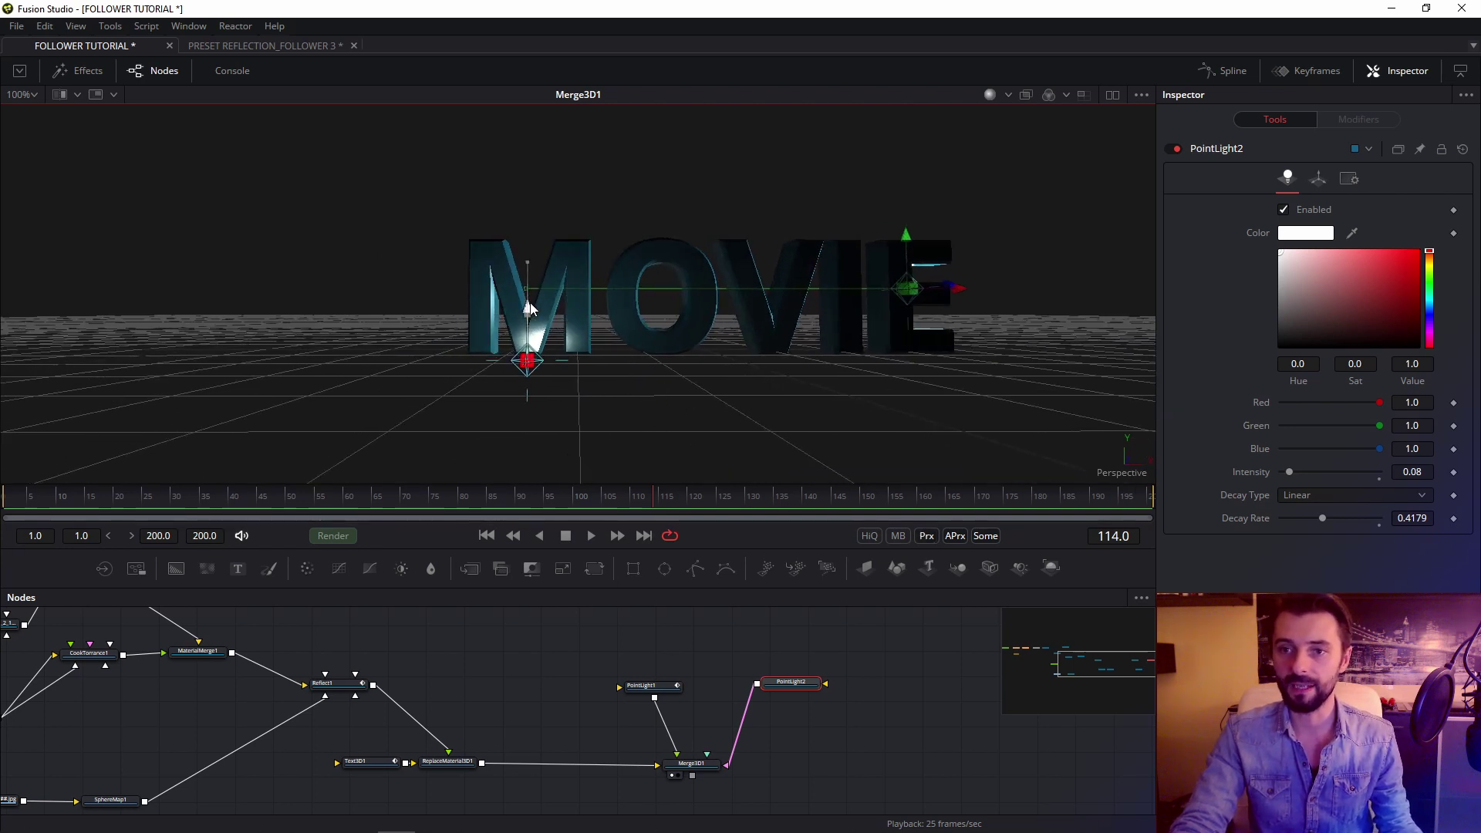
drag(531, 308, 607, 349)
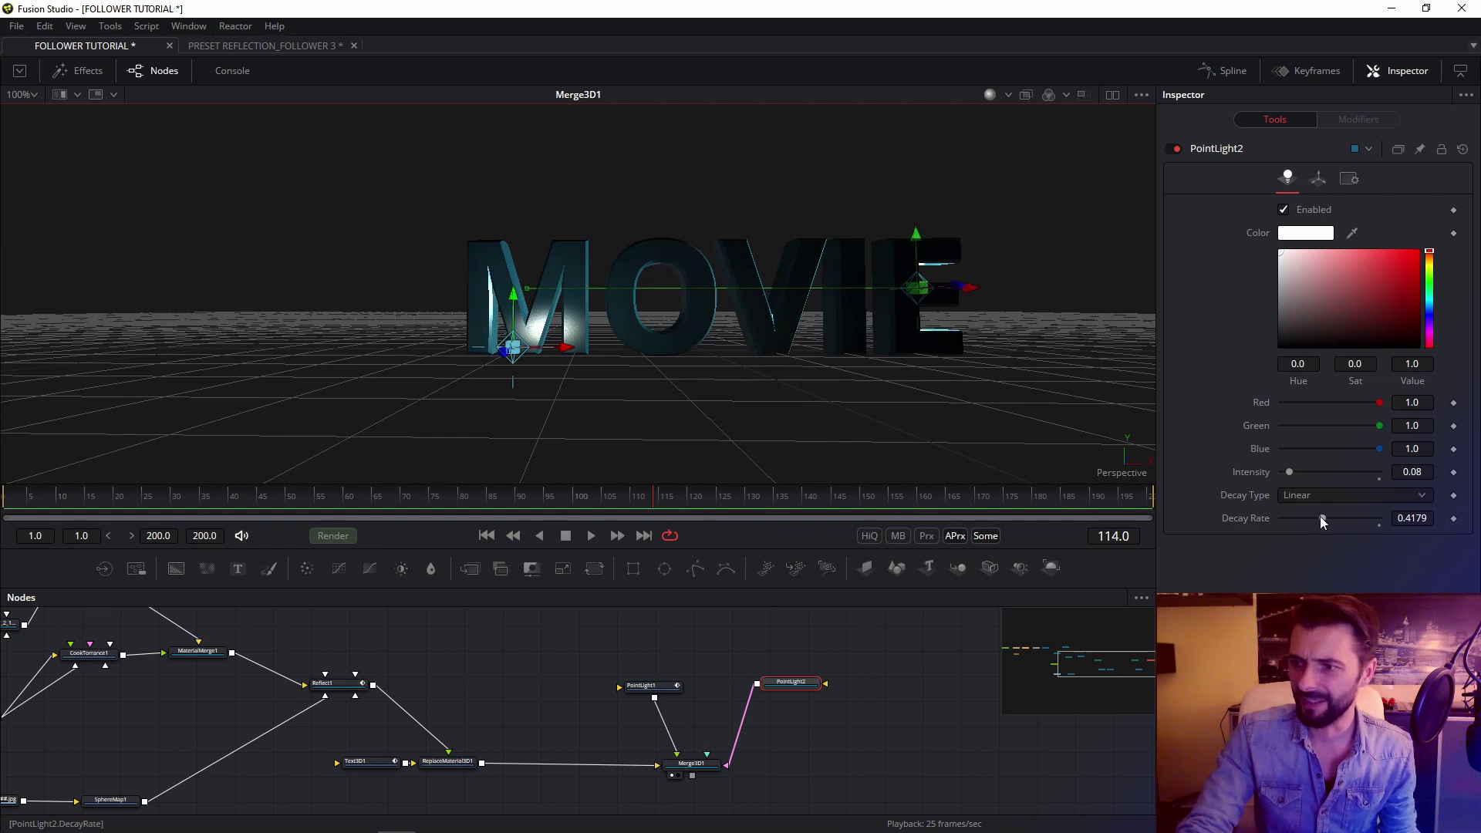
drag(1321, 516, 1268, 476)
Keyframe the second light's X translation at about -0.65 on frame 1
drag(617, 414, 493, 470)
drag(230, 506, 3, 506)
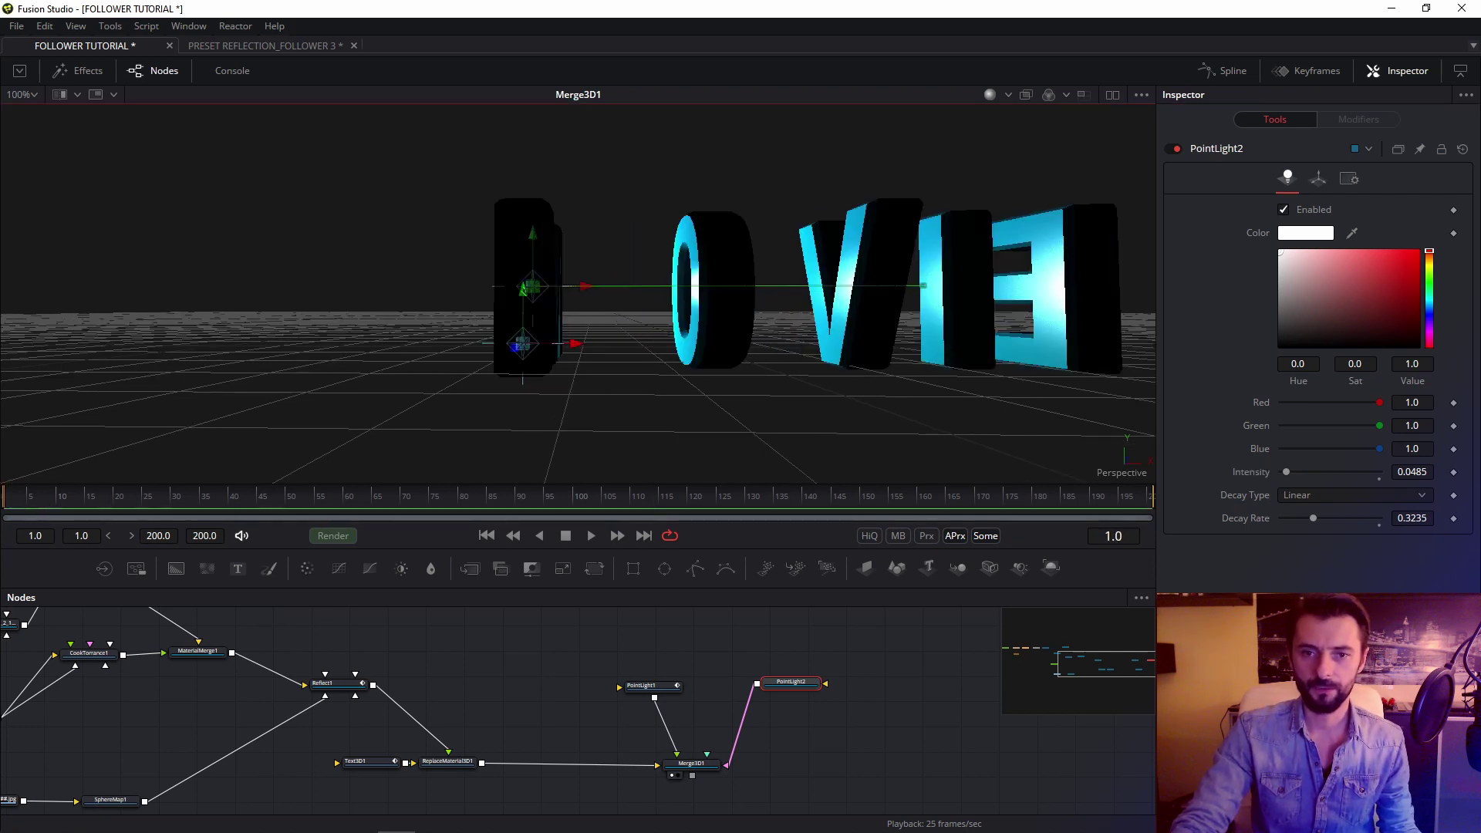
drag(544, 350, 898, 445)
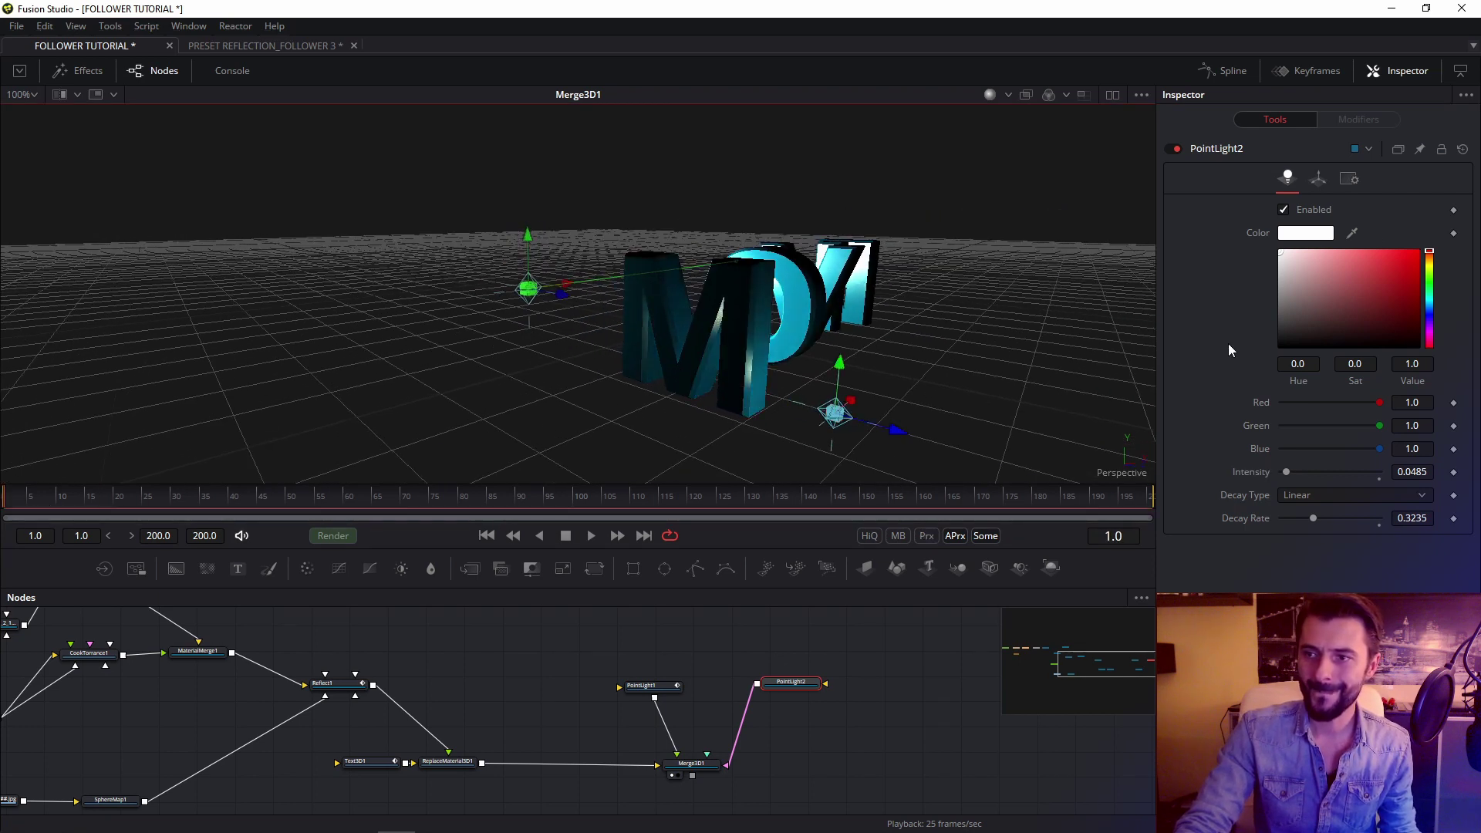
click(1320, 182)
click(1453, 231)
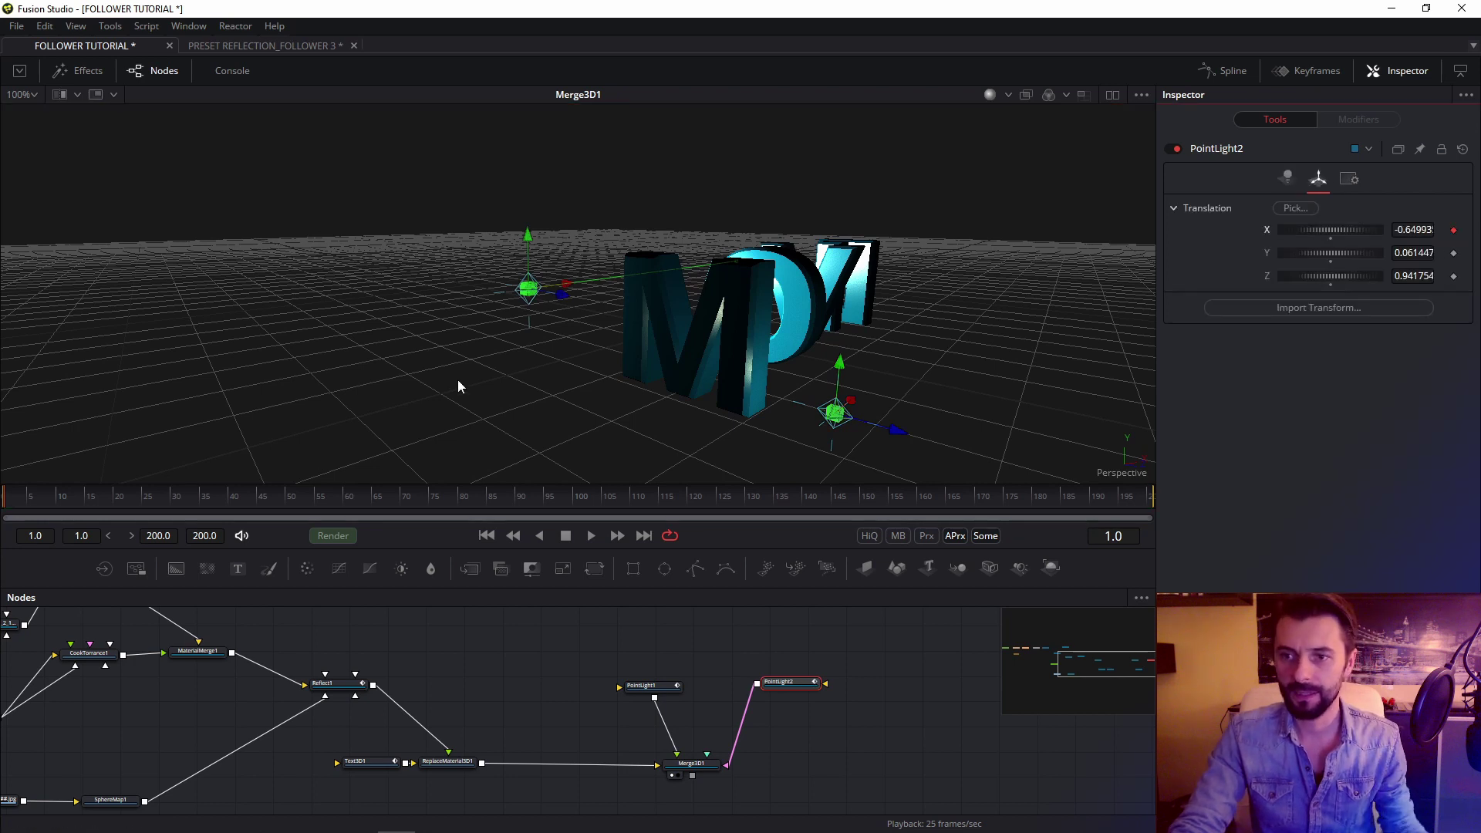
Move the second light along X to about 1.11 at frame 75, past the last letter
drag(407, 496, 432, 502)
drag(837, 347, 773, 270)
drag(506, 258, 586, 439)
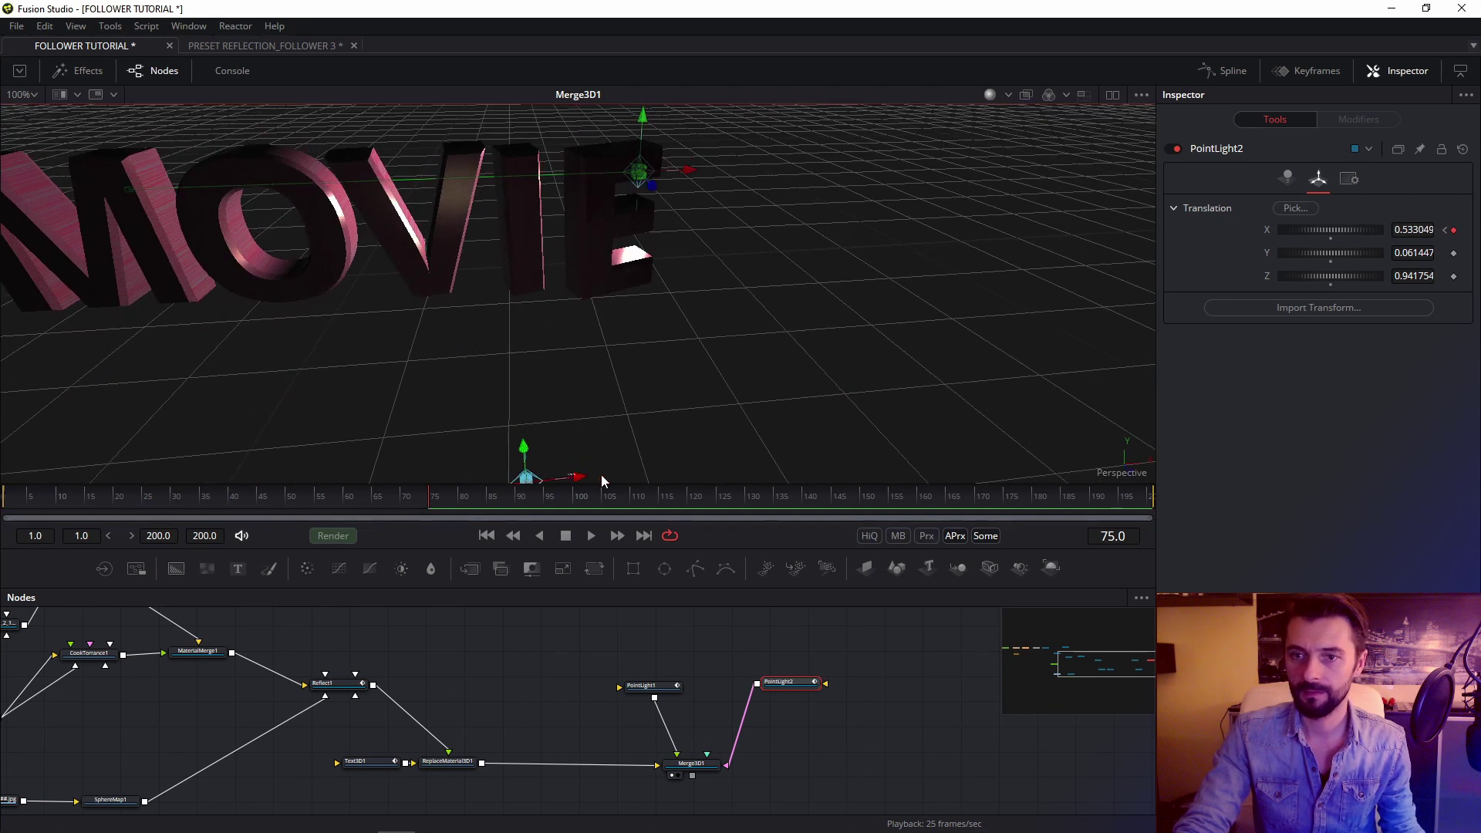
drag(779, 455, 733, 351)
drag(566, 324, 909, 337)
Play the title from frame 1 to check both lights moving across the rotating letters
scroll(589, 261, down, 3)
mouse_move(589, 262)
mouse_down()
mouse_move(580, 138)
mouse_move(587, 262)
mouse_move(608, 280)
mouse_up()
scroll(606, 271, up, 5)
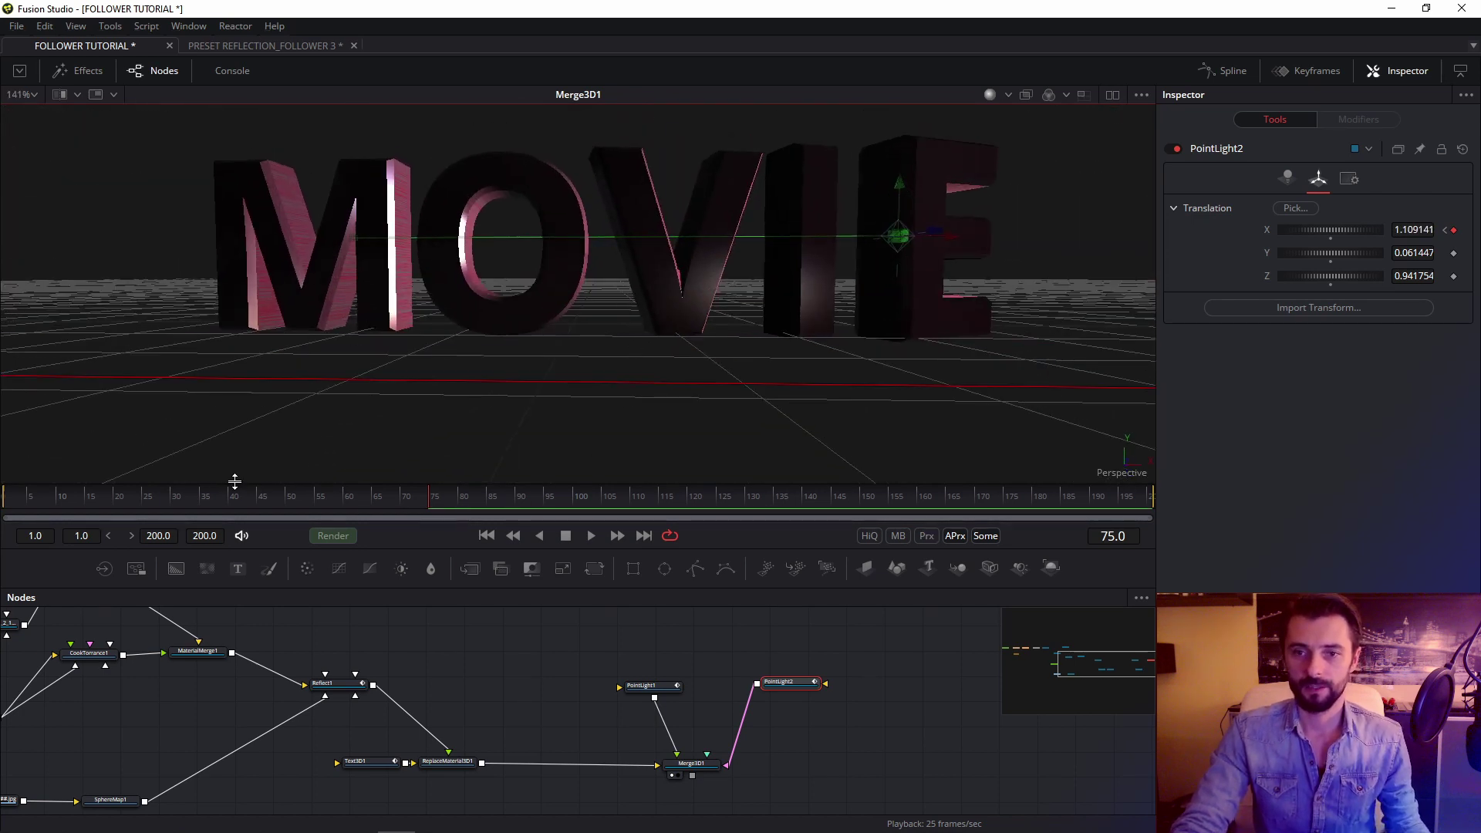
drag(206, 495, 3, 495)
scroll(540, 335, down, 5)
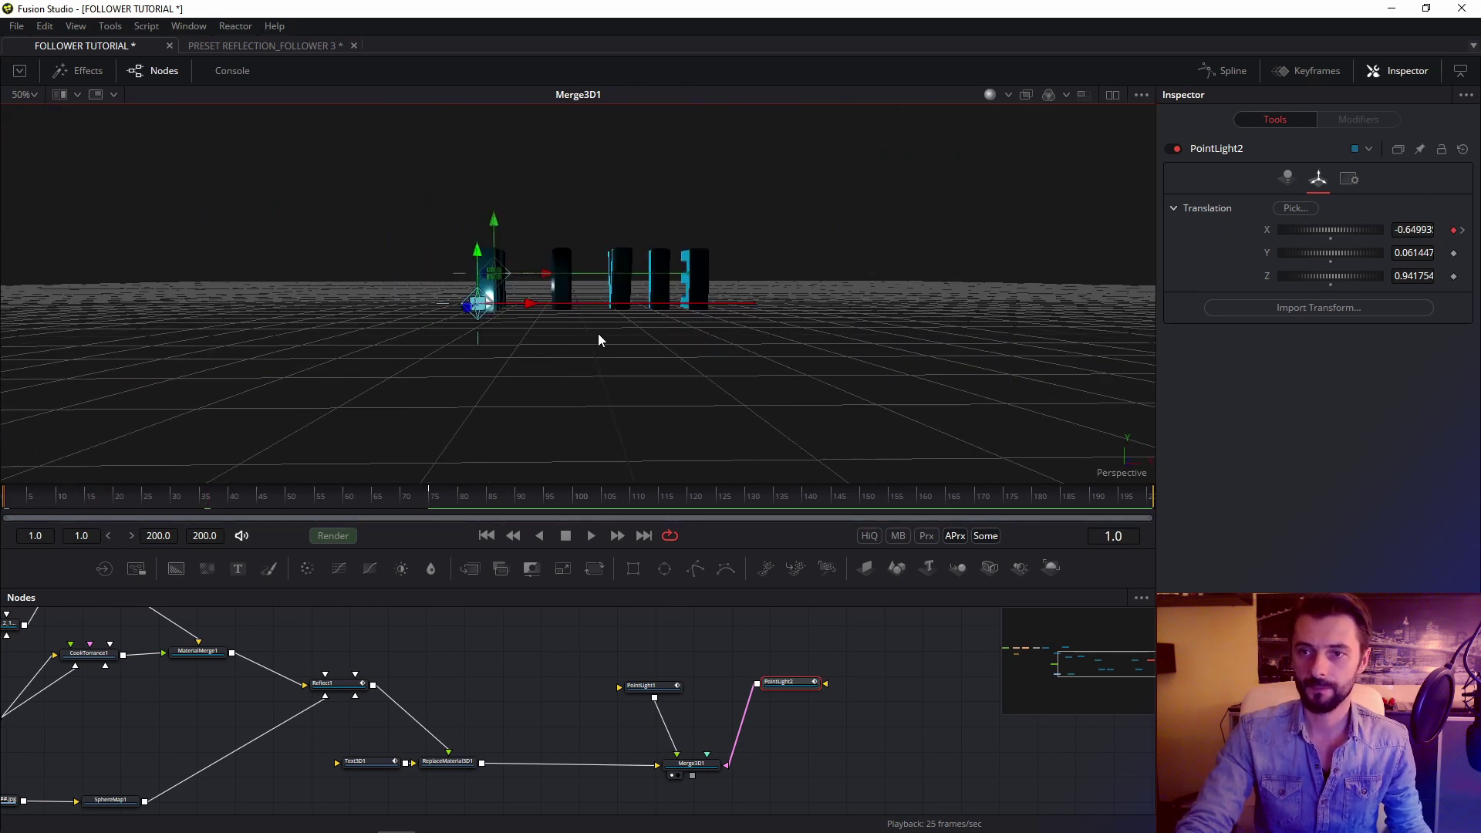
key(space)
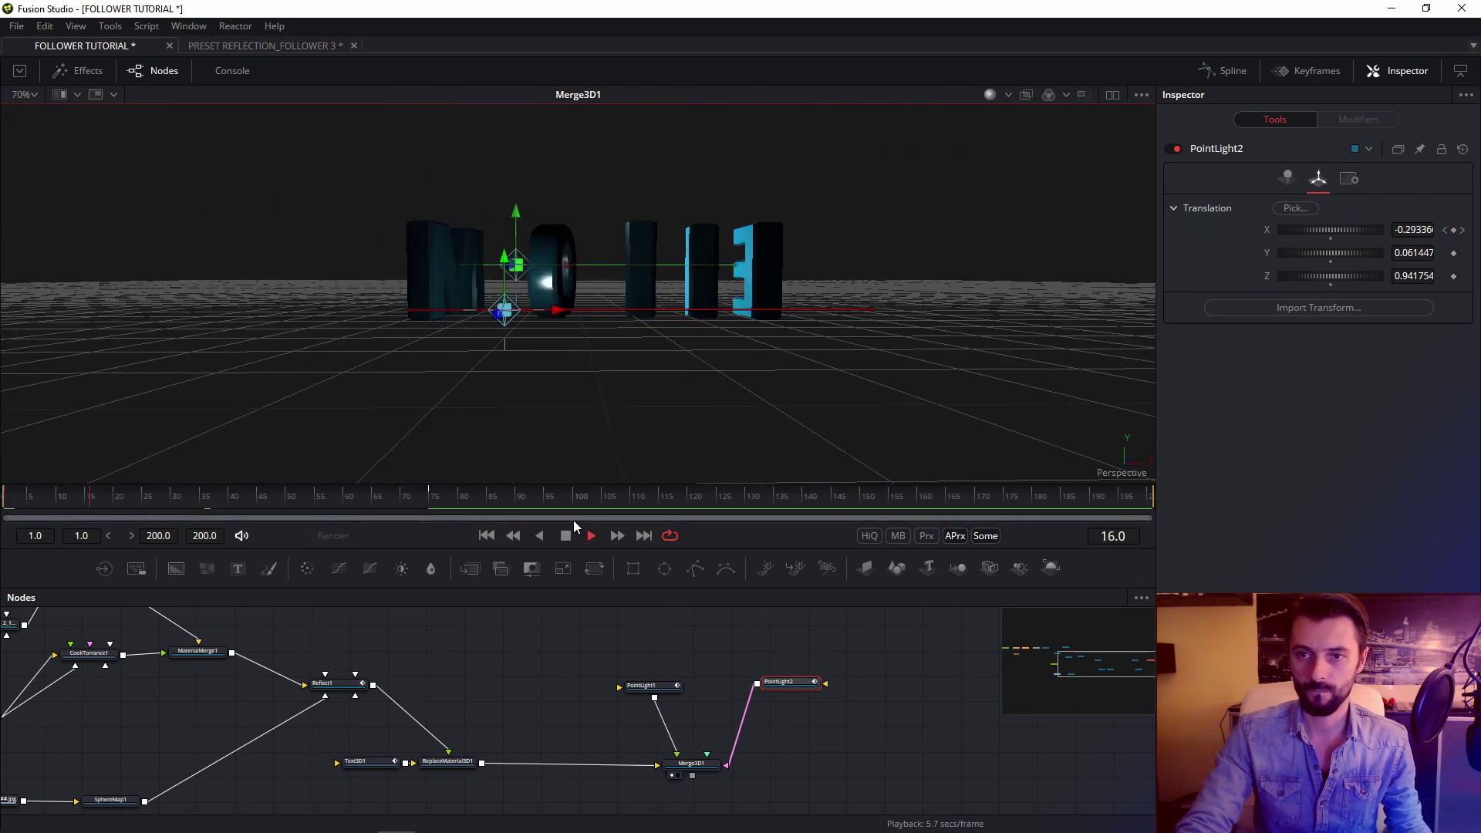